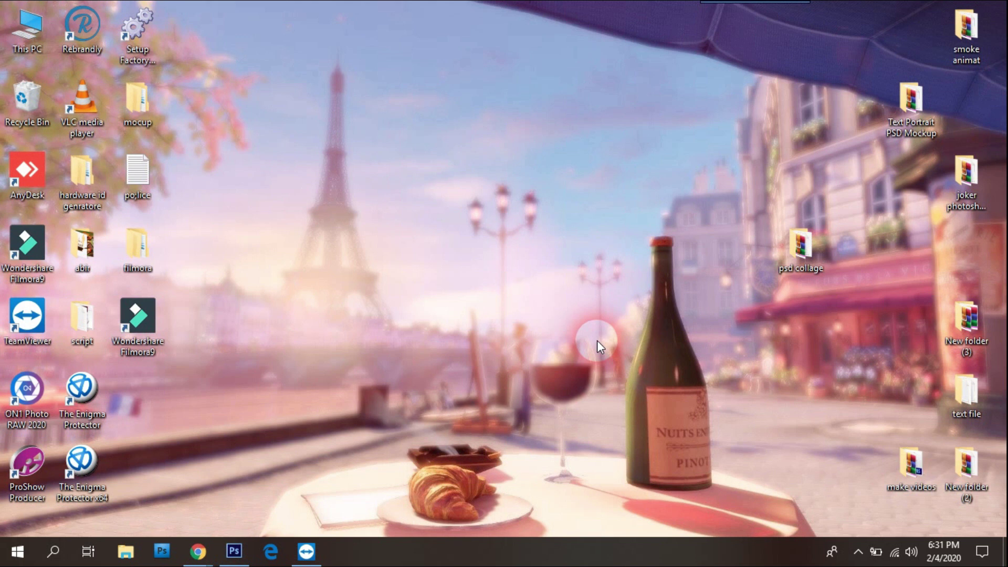
Bring up the wedding PSD video page in Chrome and scroll down to the channel
left_click(205, 554)
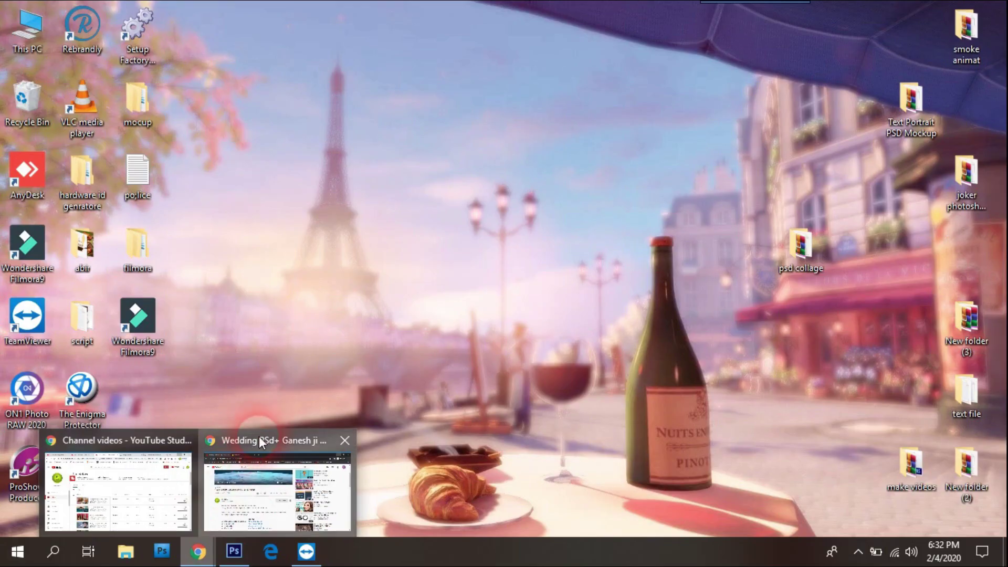
left_click(259, 440)
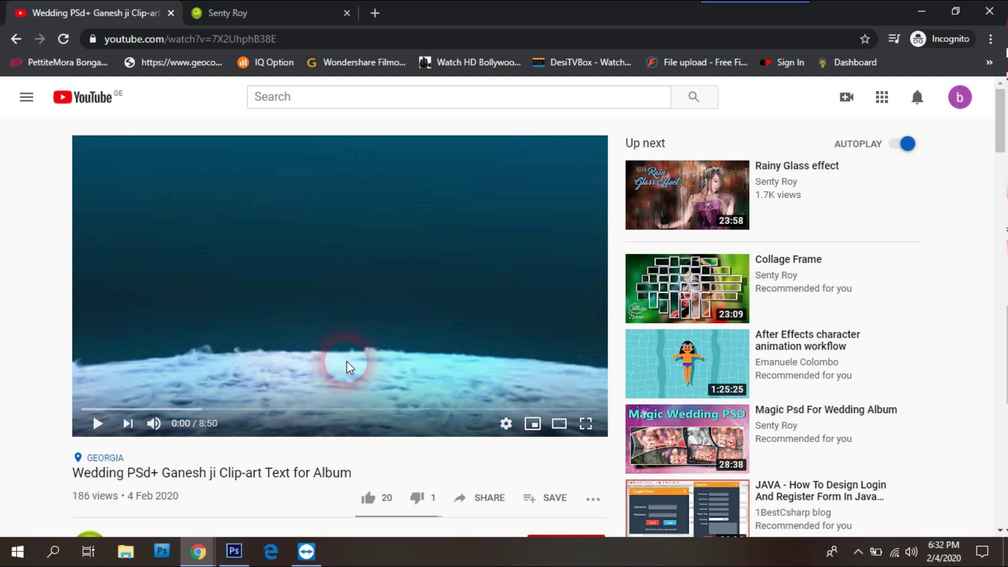
scroll(347, 366, "down", 1)
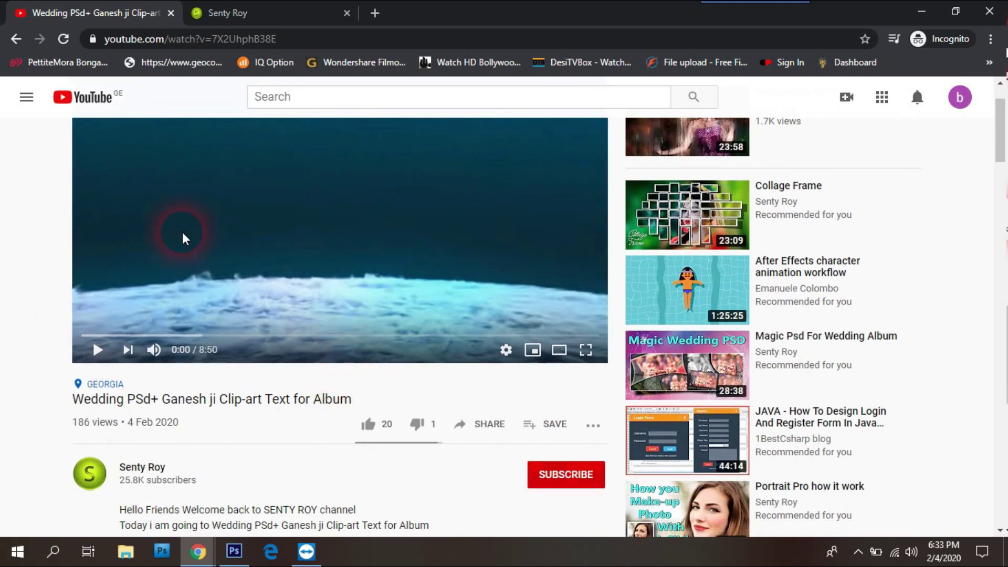
scroll(313, 362, "down", 1)
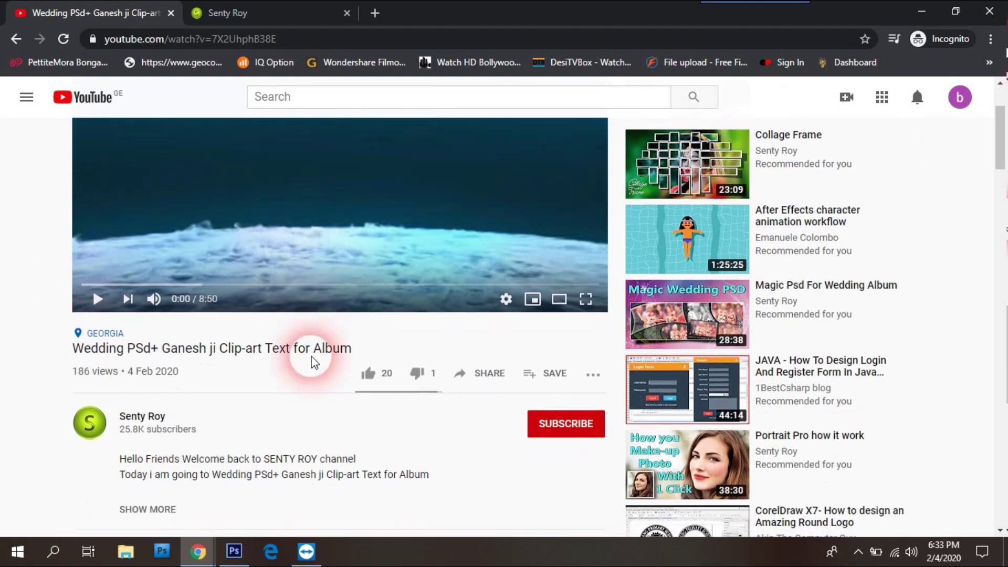
scroll(283, 345, "down", 1)
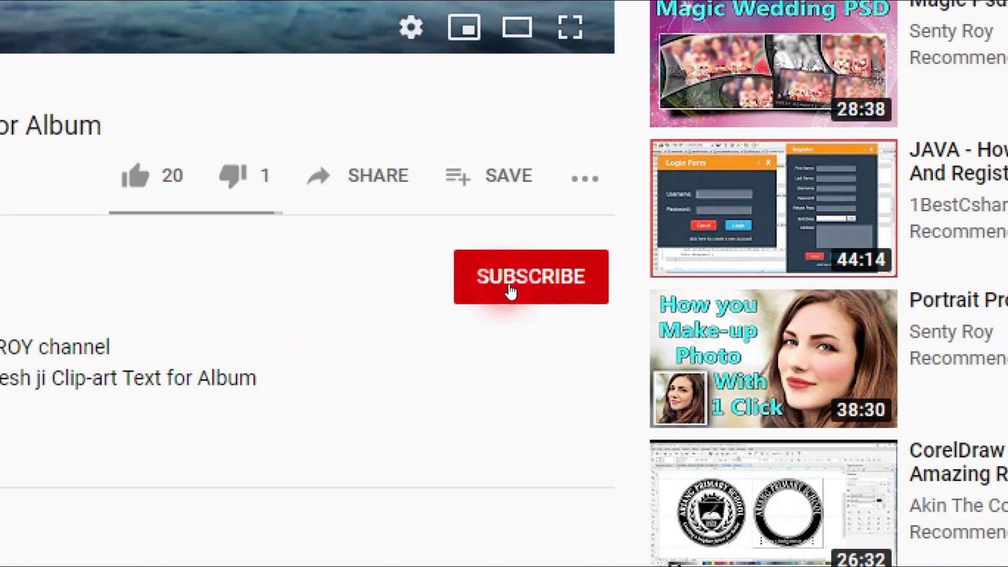
Subscribe to the channel with notifications set to All
left_click(511, 291)
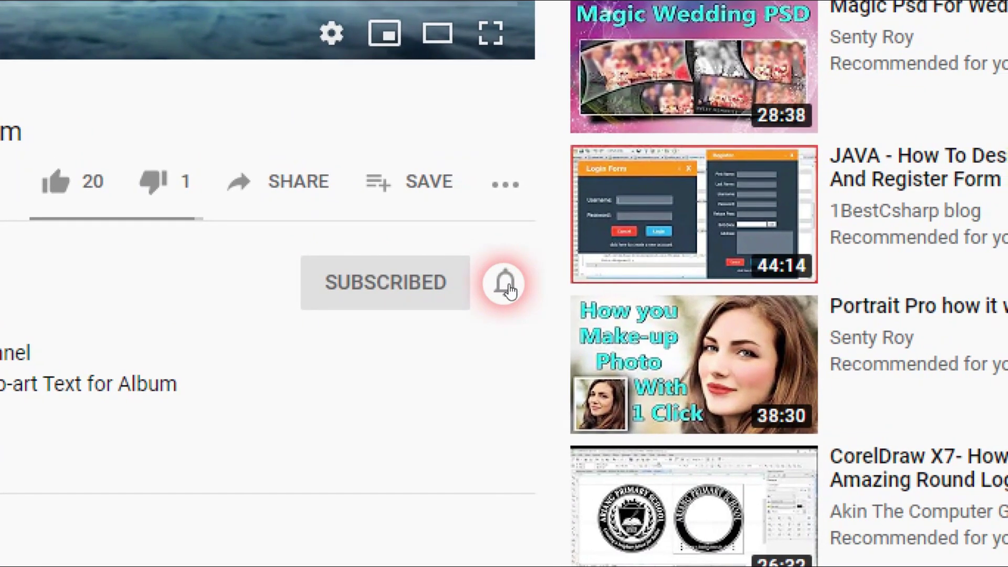
left_click(505, 284)
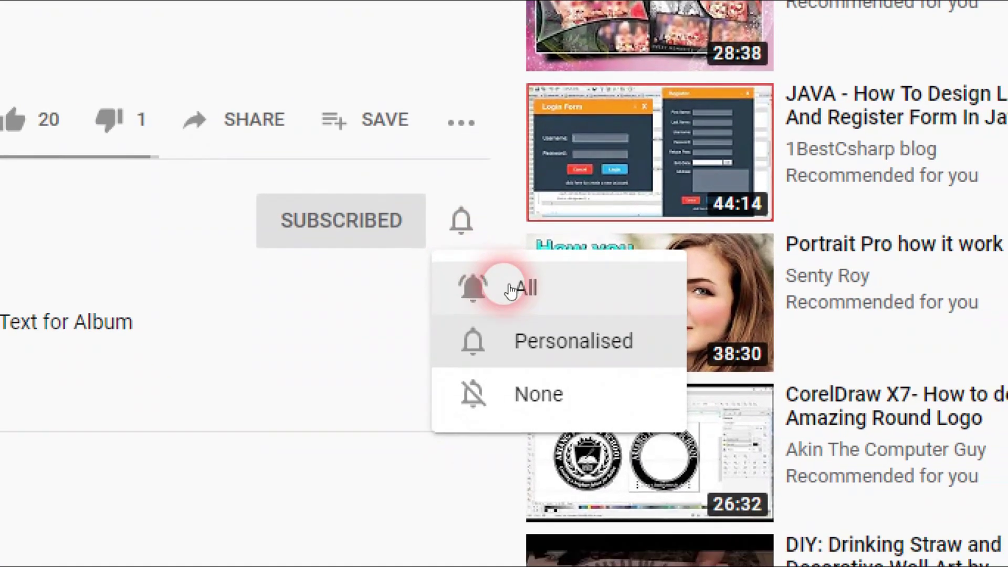
left_click(509, 288)
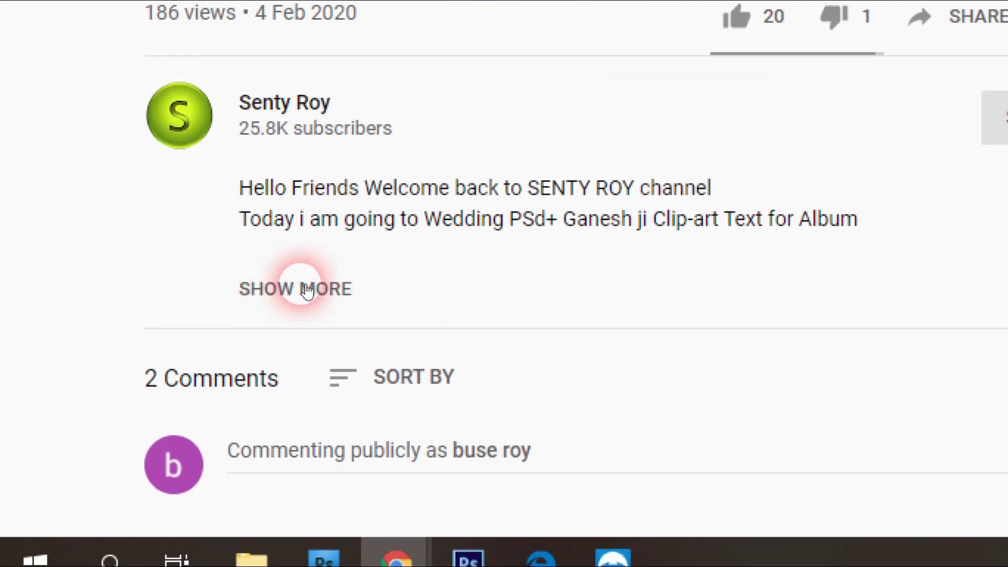
Expand the video description and highlight its greeting lines and Follow me block
left_click(336, 289)
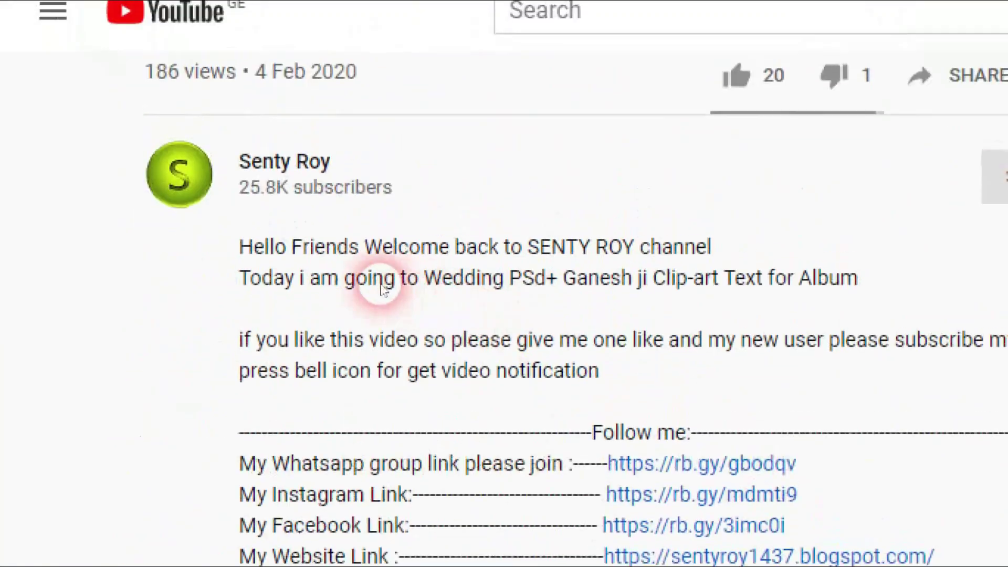
left_click_drag(239, 247, 718, 297)
left_click_drag(506, 291, 654, 278)
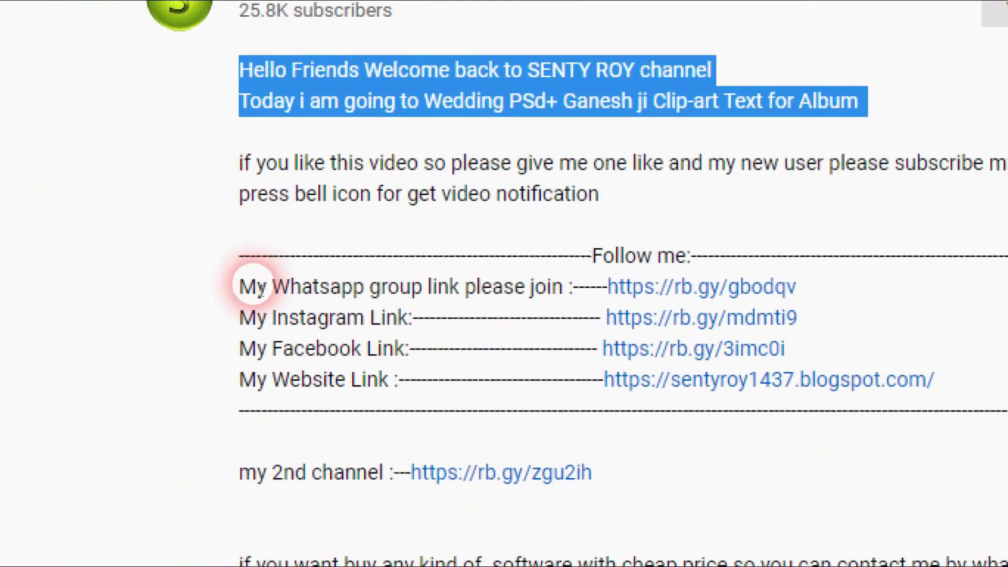
left_click_drag(240, 256, 772, 348)
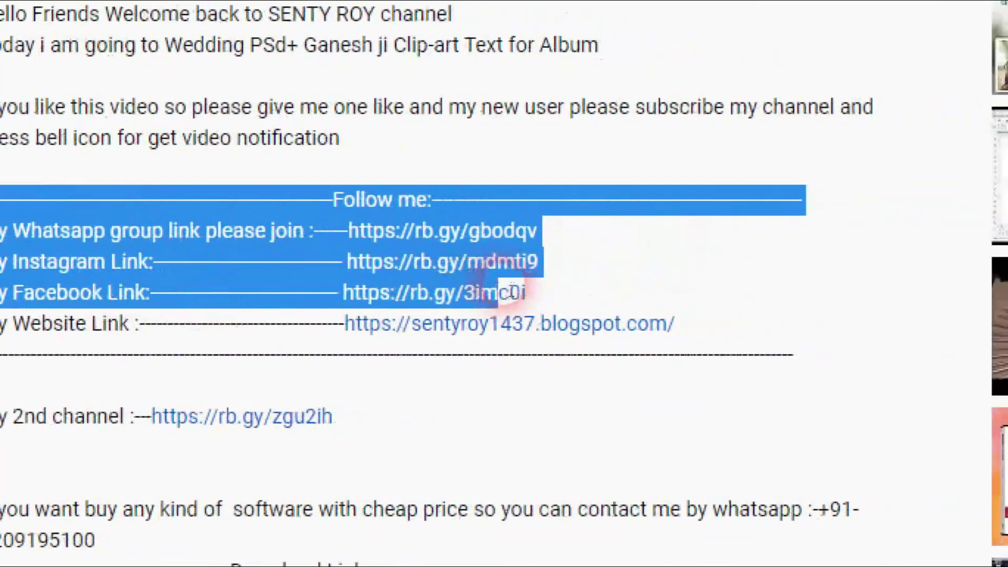
left_click_drag(512, 292, 513, 288)
left_click(507, 289)
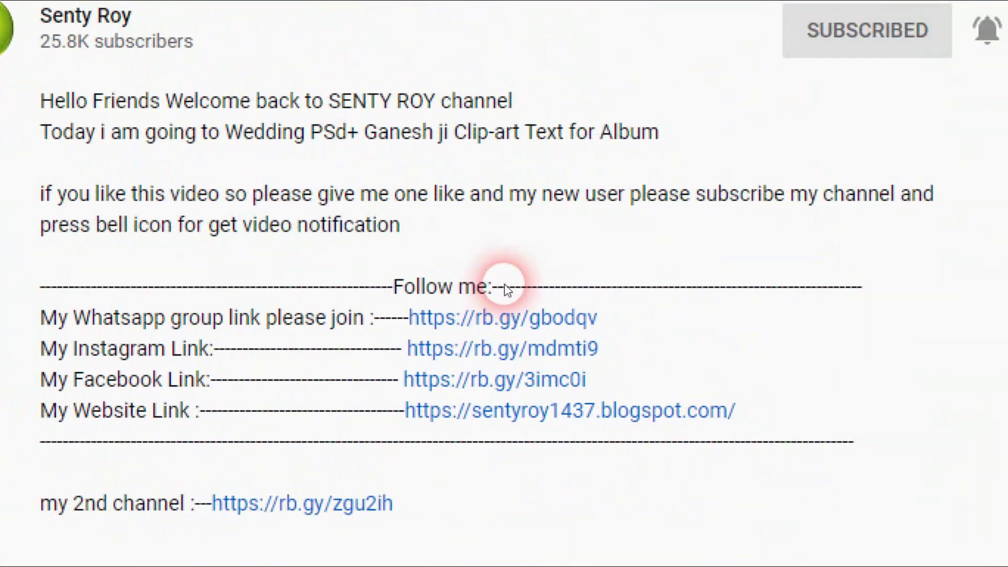
Highlight the Whatsapp, Instagram, Facebook, website and 2nd channel link lines
left_click_drag(317, 292, 552, 286)
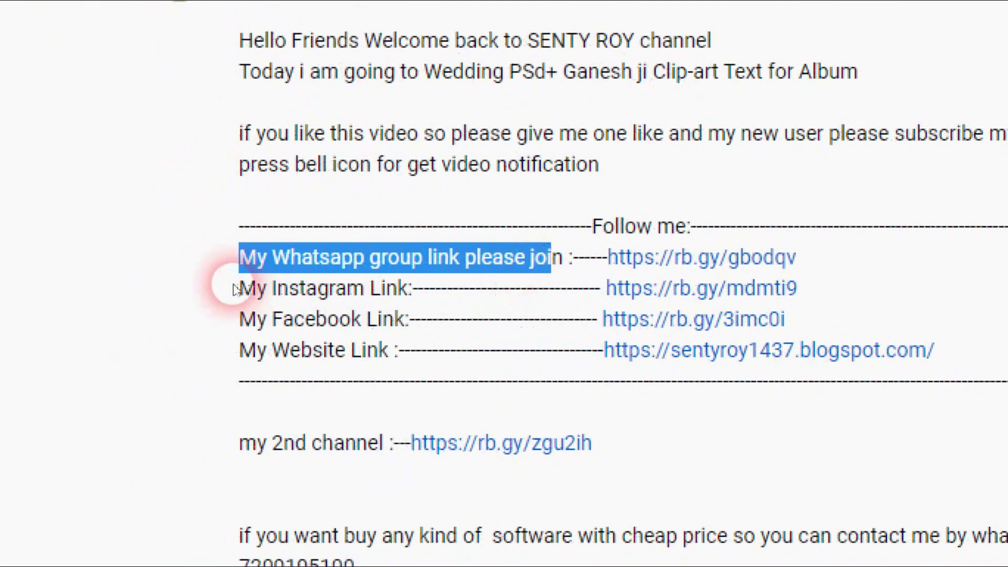
left_click_drag(234, 289, 451, 288)
mouse_move(241, 285)
left_mouse_down()
mouse_move(509, 291)
mouse_move(254, 282)
left_mouse_up()
left_click(399, 286)
left_click_drag(591, 283, 903, 287)
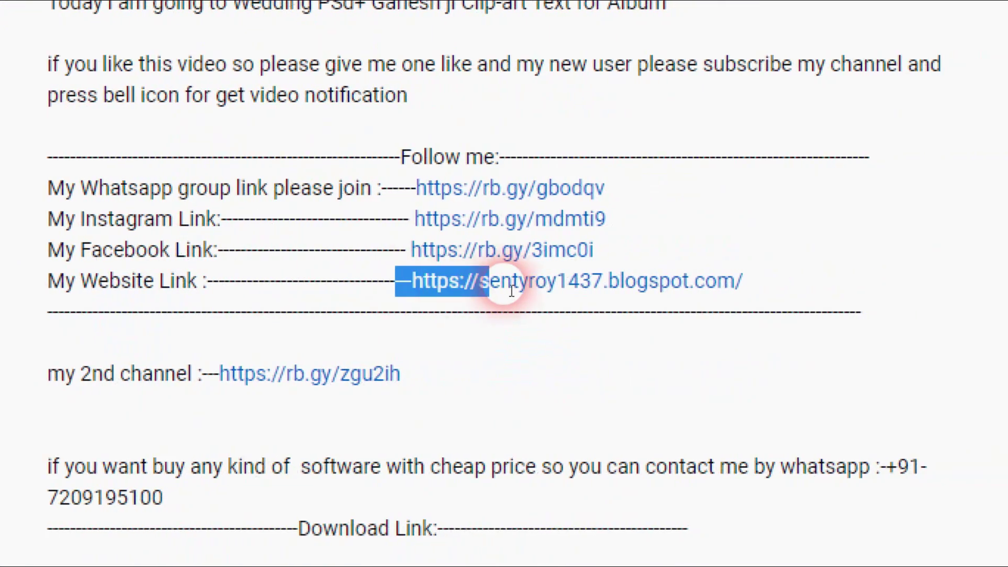
left_click_drag(512, 292, 545, 286)
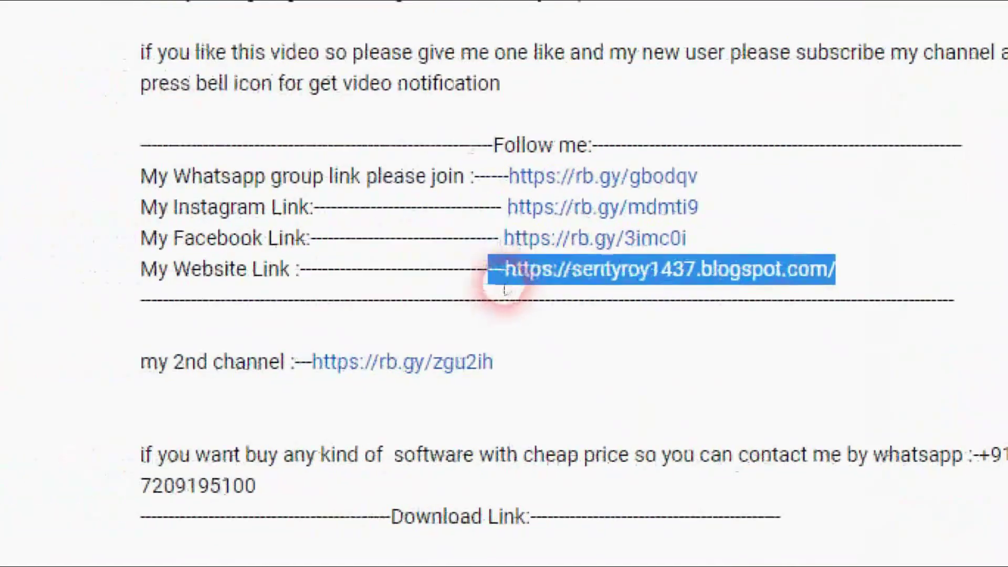
left_click_drag(592, 287, 411, 292)
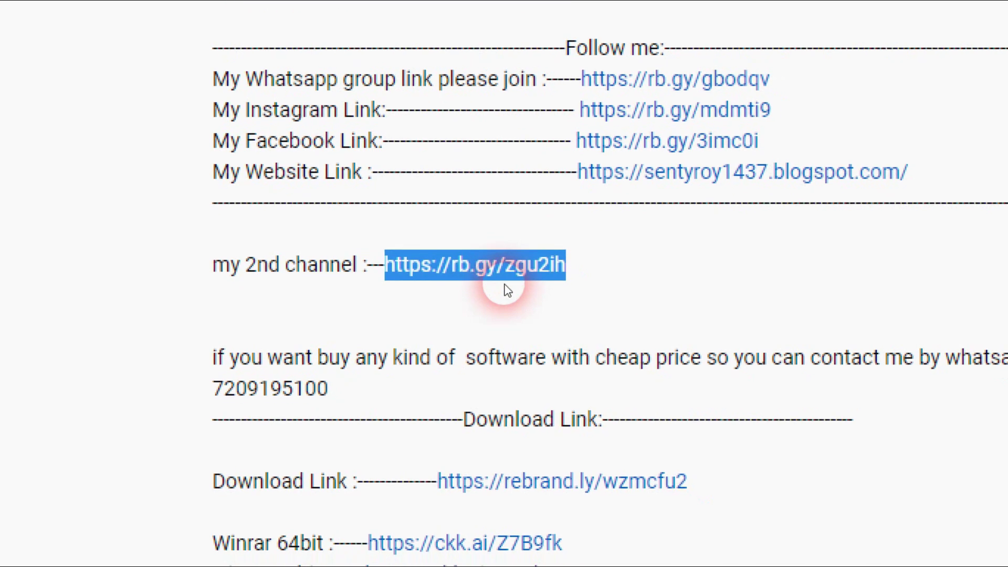
left_click(507, 291)
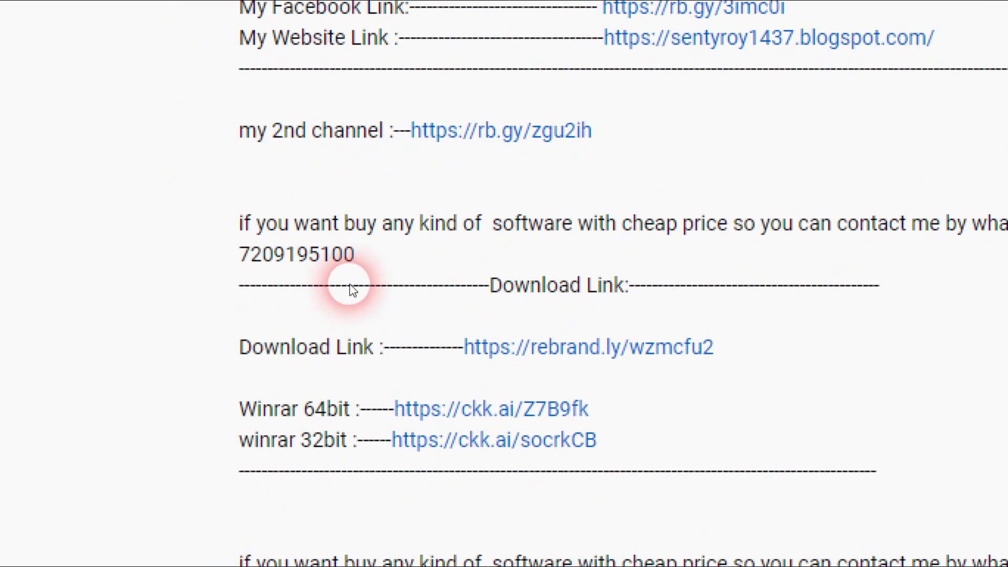
Highlight the Download Link section's rebrand.ly link and the two WinRAR links
left_click_drag(279, 258, 572, 258)
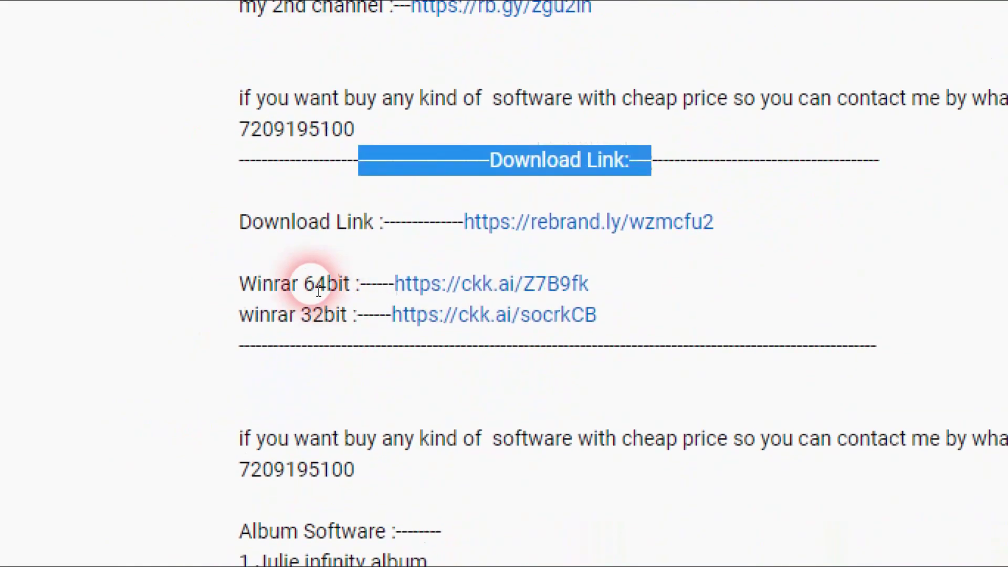
left_click_drag(240, 286, 387, 285)
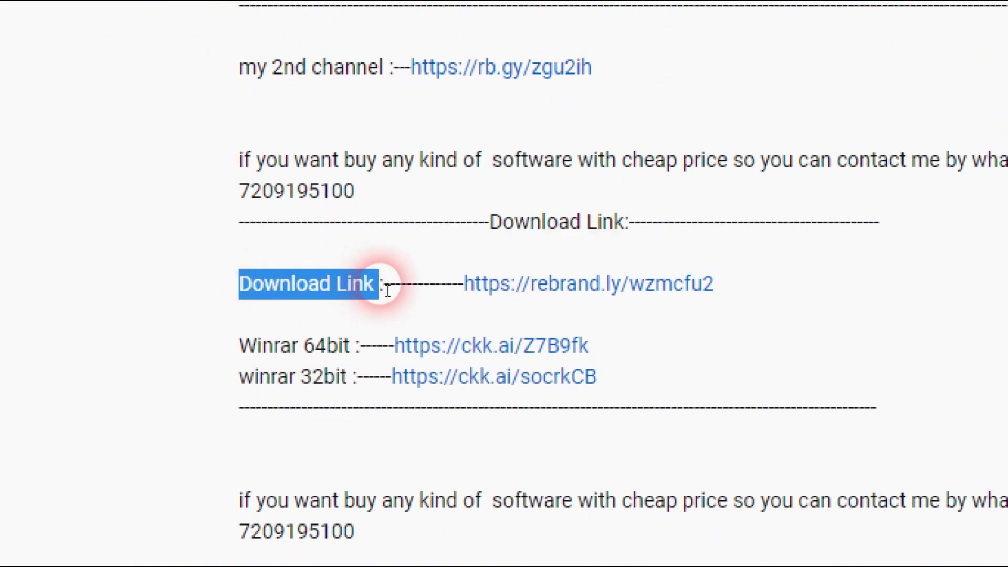
mouse_move(461, 284)
left_mouse_down()
mouse_move(546, 288)
mouse_move(253, 292)
left_mouse_up()
left_click(509, 289)
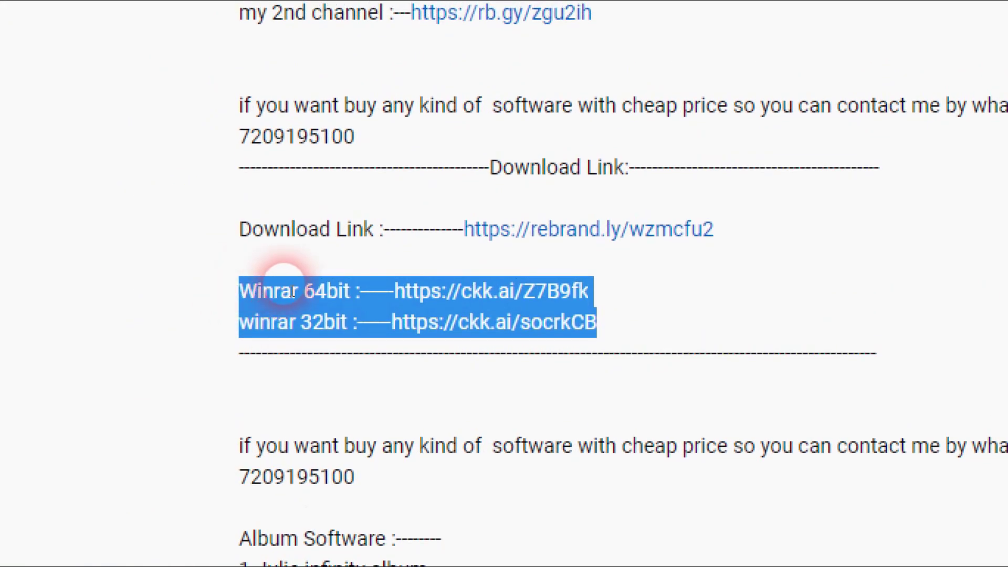
left_click(320, 291)
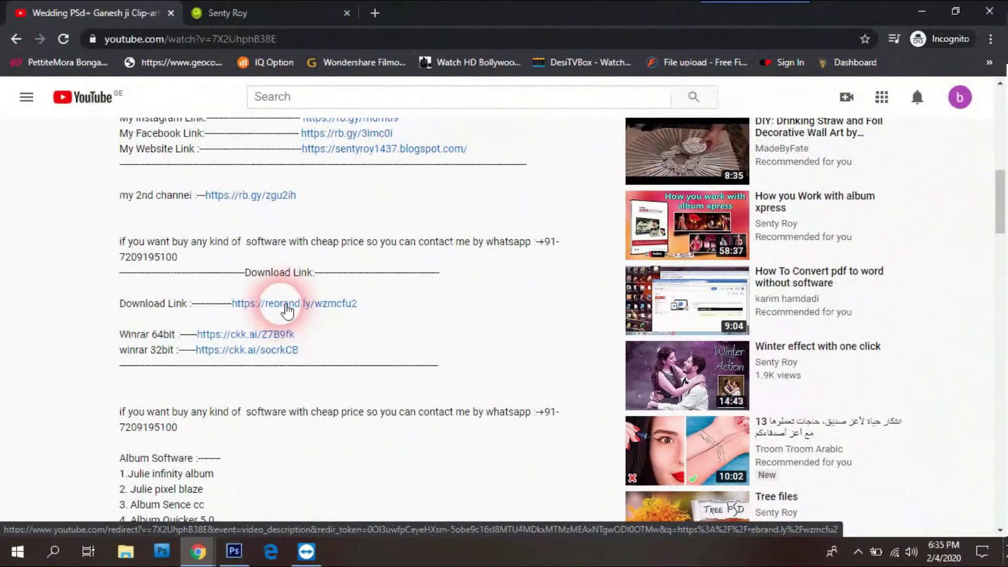
Open the rebrand.ly link to the 'Wedding Psd Text+Clip-art free' post and dismiss its subscription form
left_click(511, 290)
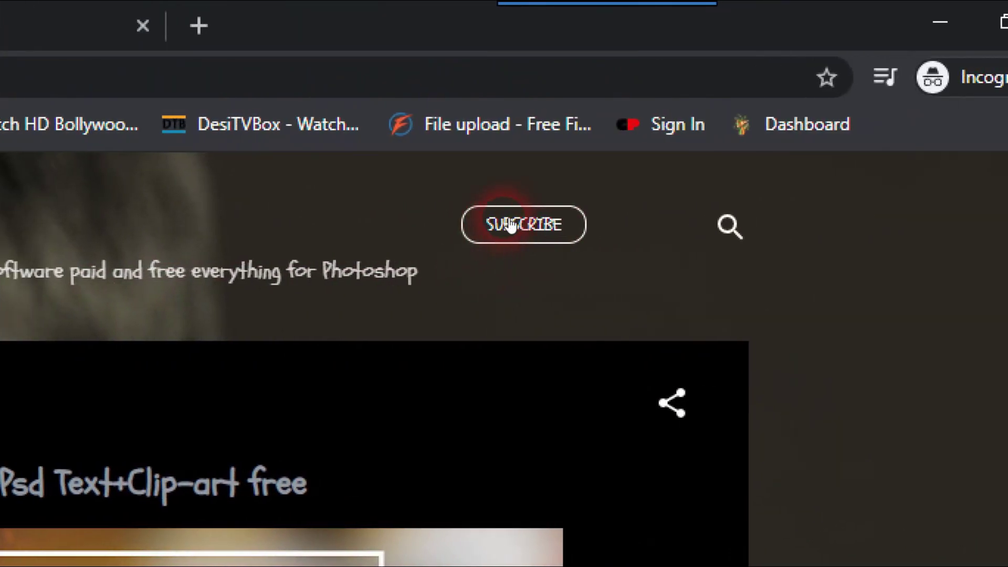
left_click(510, 224)
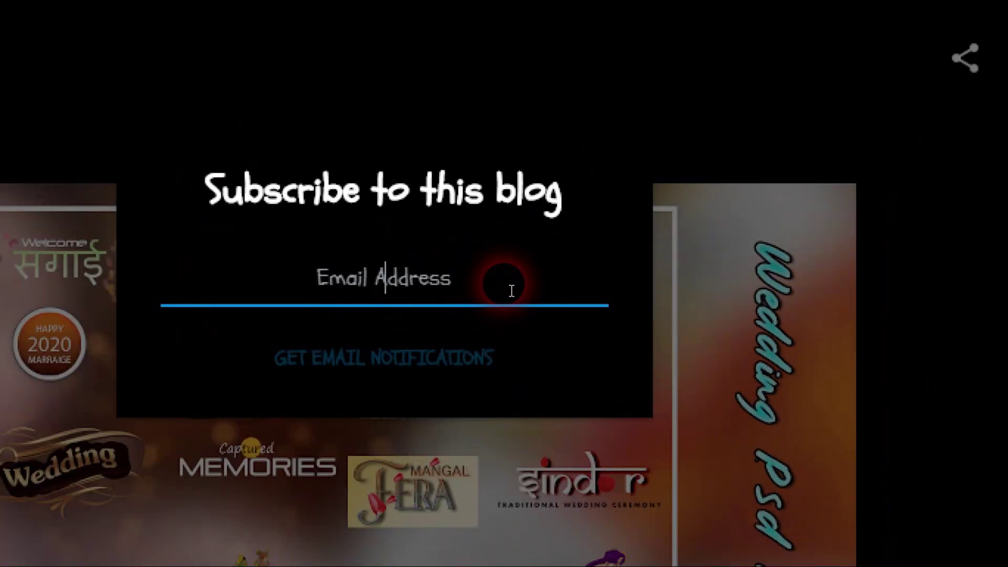
left_click(613, 177)
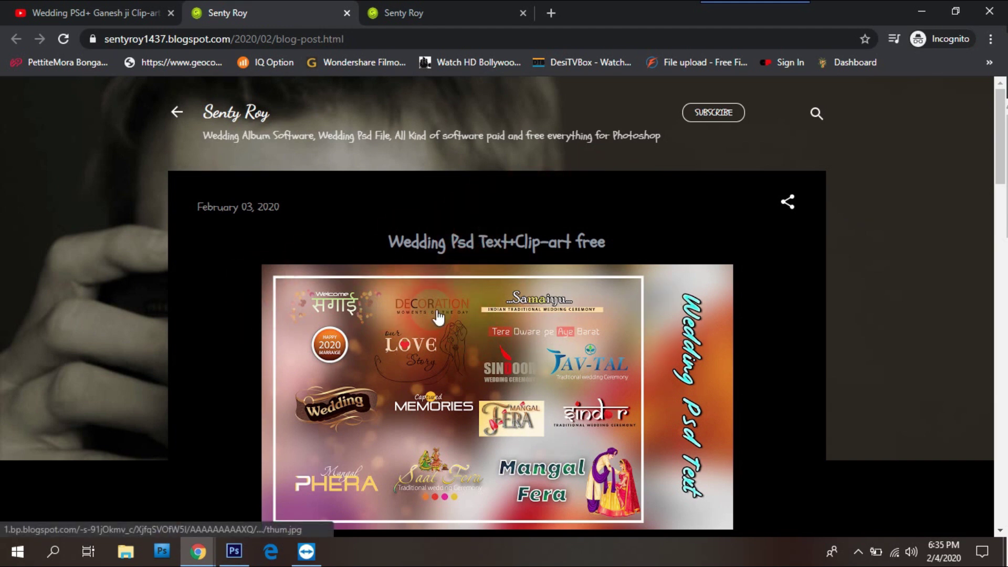
Scroll past the banner and embedded video to the 'Download link :-' section
scroll(273, 284, "down", 1)
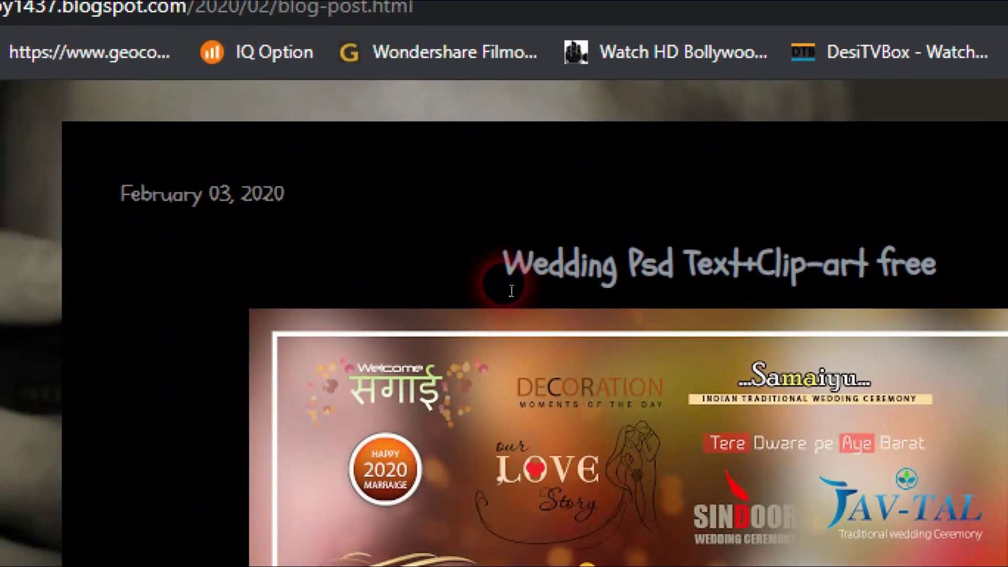
left_click_drag(511, 290, 938, 273)
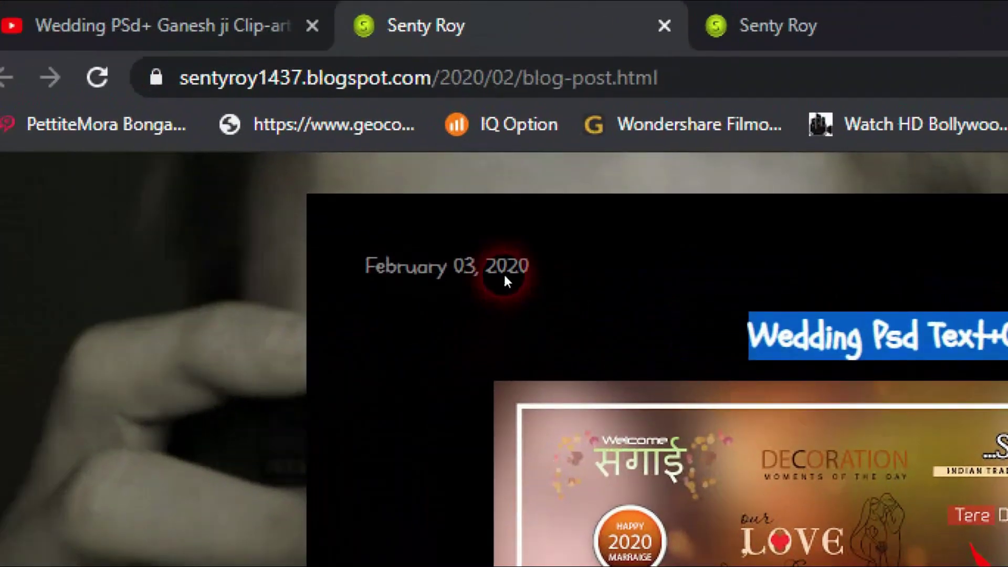
scroll(508, 287, "down", 5)
scroll(491, 281, "down", 4)
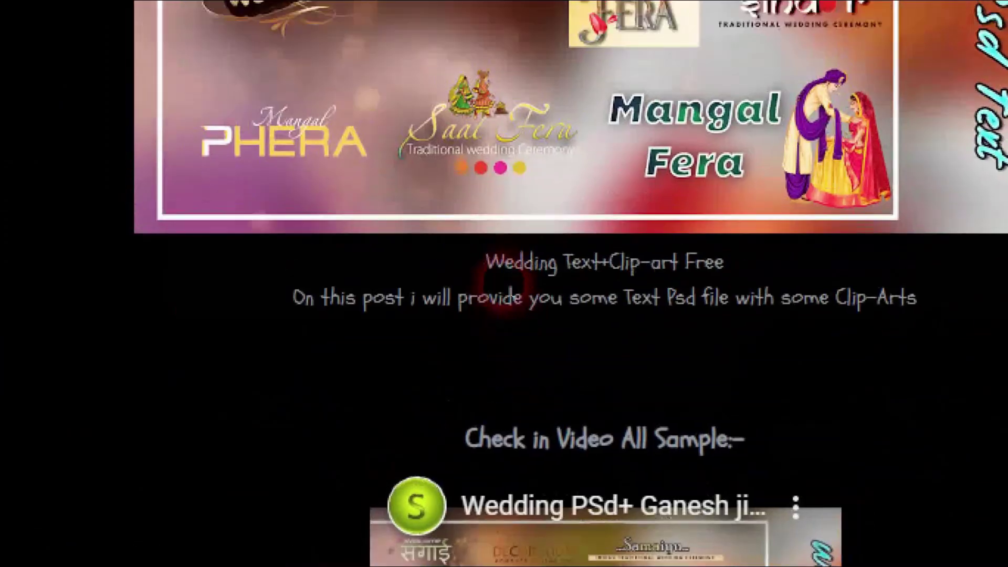
left_click_drag(481, 261, 893, 298)
scroll(511, 290, "down", 5)
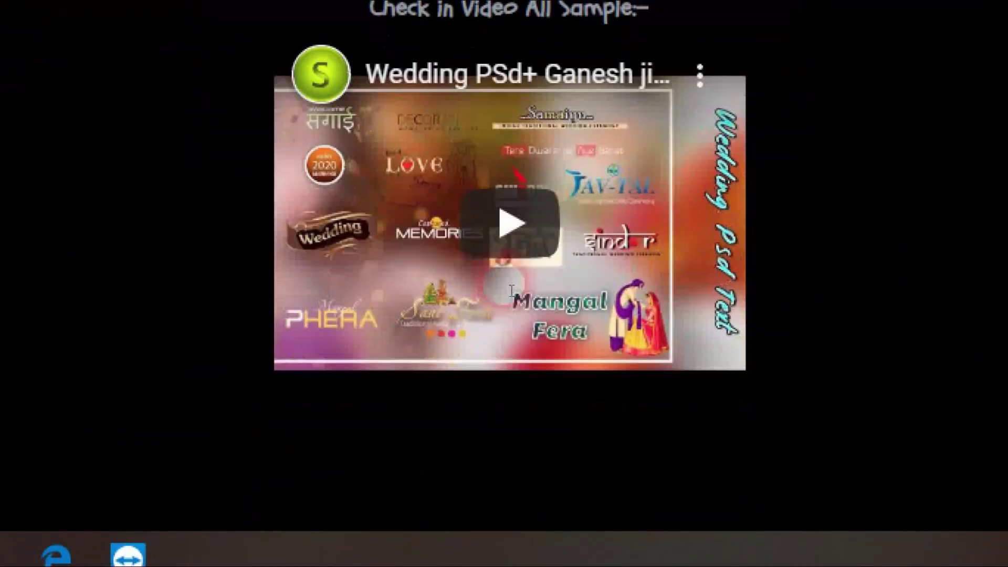
scroll(511, 291, "down", 5)
scroll(511, 292, "down", 5)
scroll(510, 292, "up", 3)
scroll(511, 292, "down", 1)
scroll(511, 291, "down", 2)
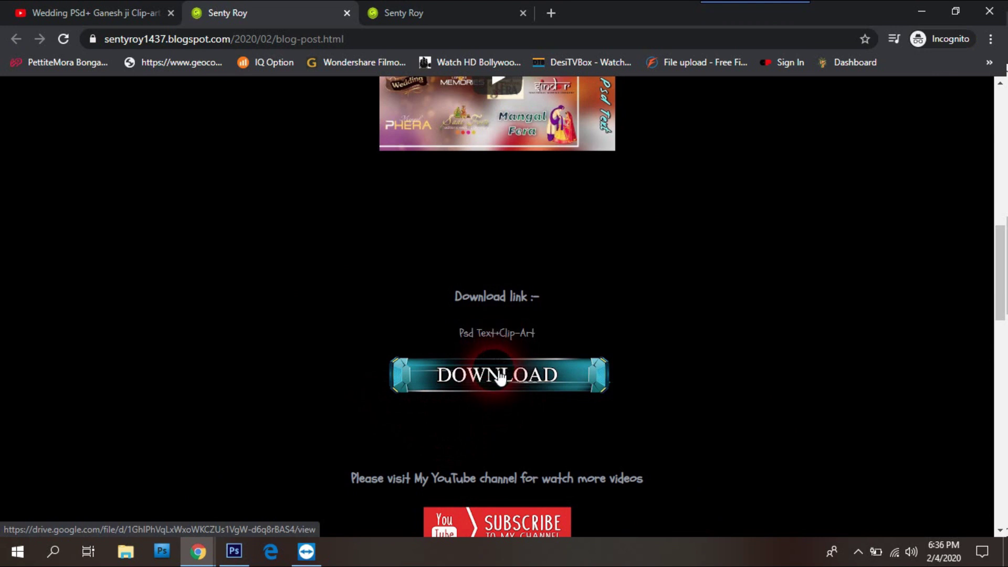
Open the wedding text.rar Google Drive page, then minimize Chrome
left_click(500, 377)
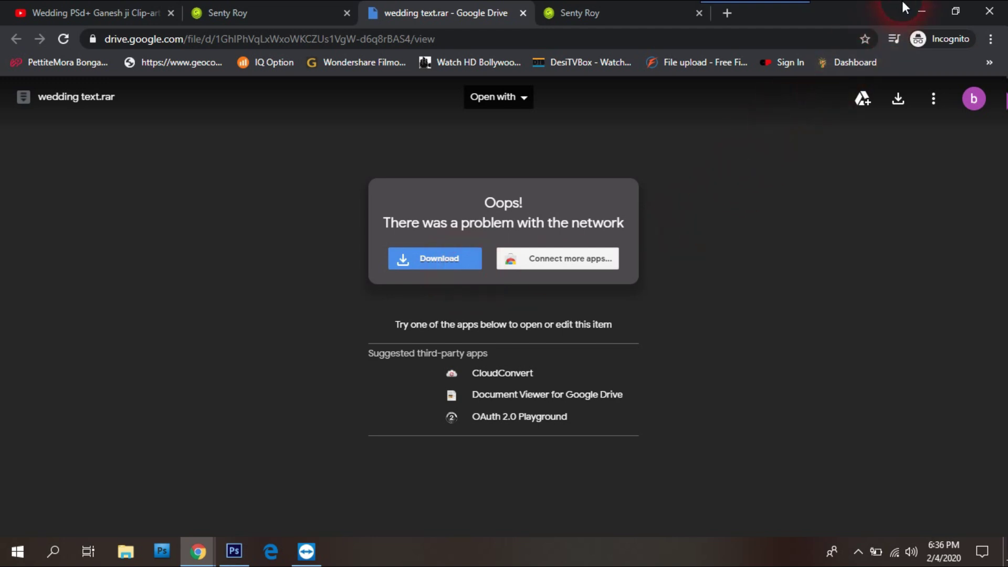
left_click(920, 11)
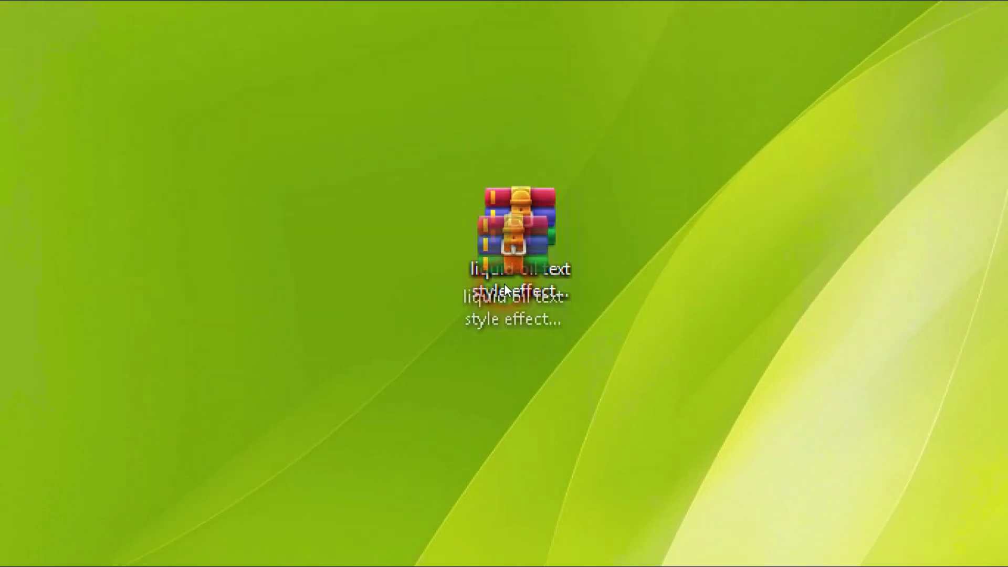
mouse_move(521, 190)
left_mouse_down()
mouse_move(483, 300)
mouse_move(509, 288)
left_mouse_up()
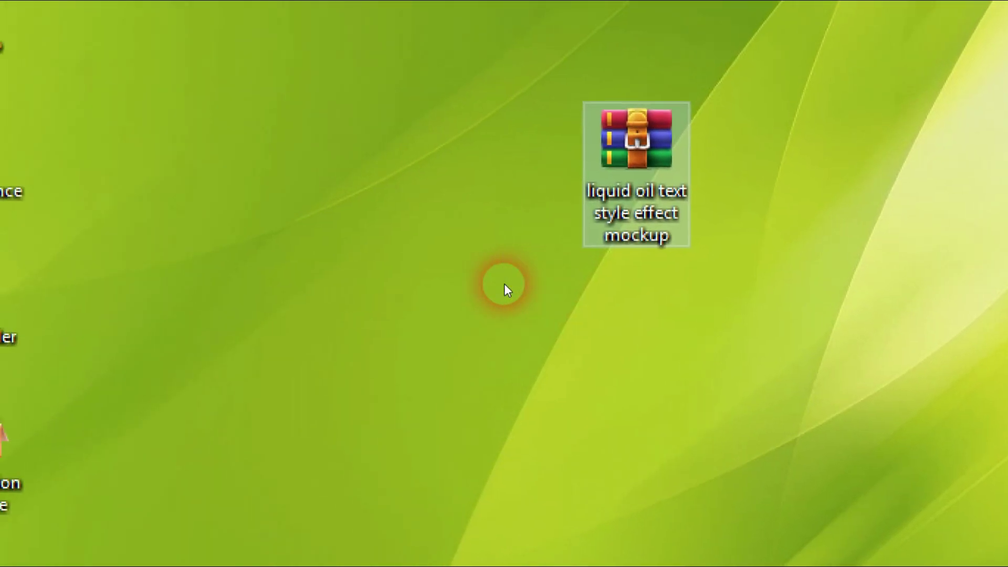
left_click_drag(637, 147, 505, 288)
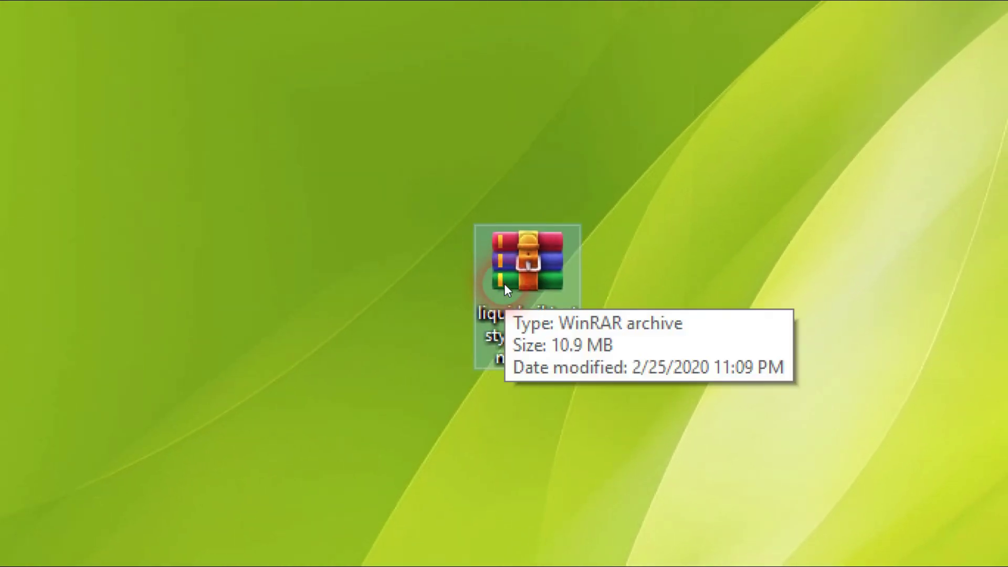
left_click(502, 338)
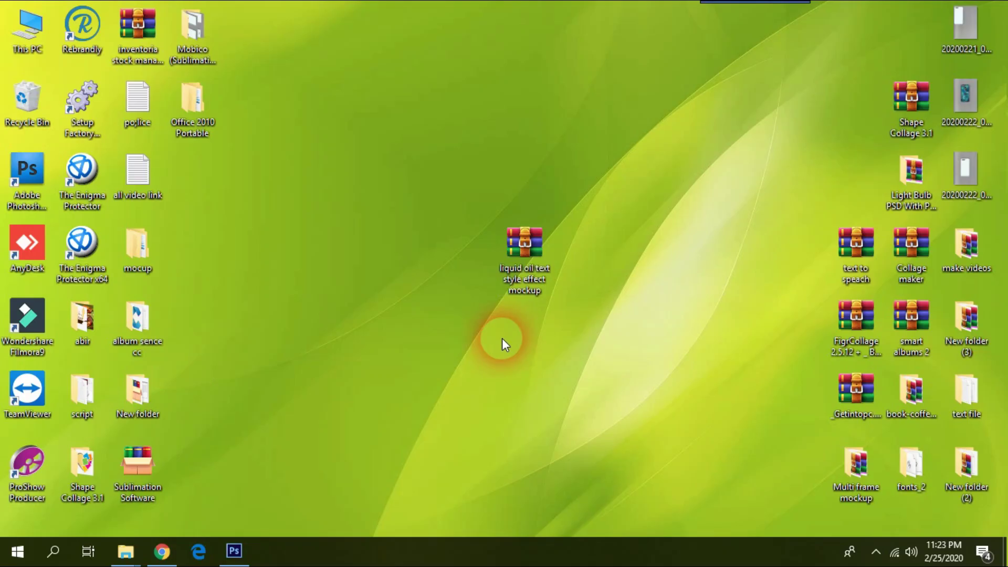
right_click(522, 262)
left_click(573, 525)
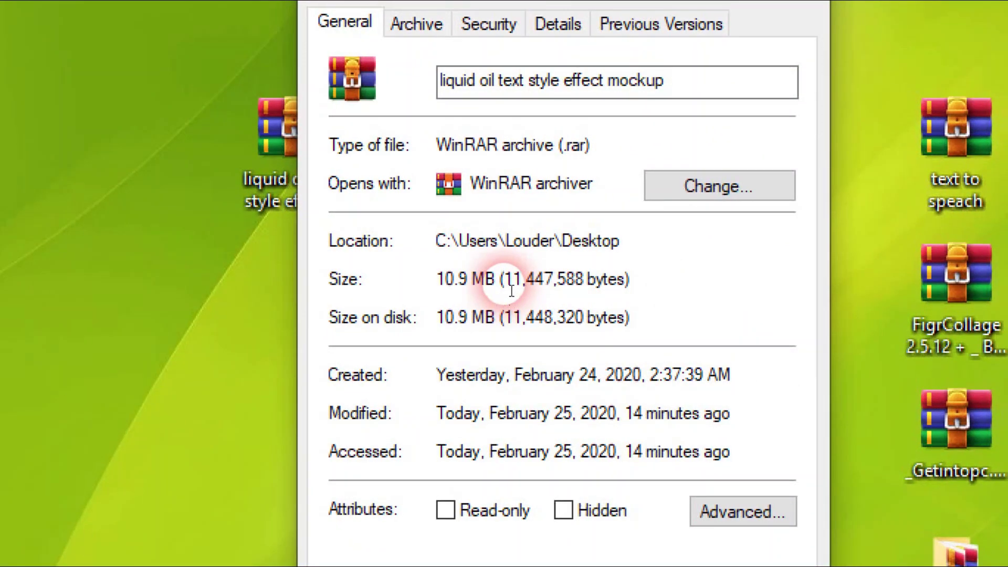
left_click_drag(628, 319, 617, 321)
left_click_drag(512, 292, 489, 287)
left_click(511, 291)
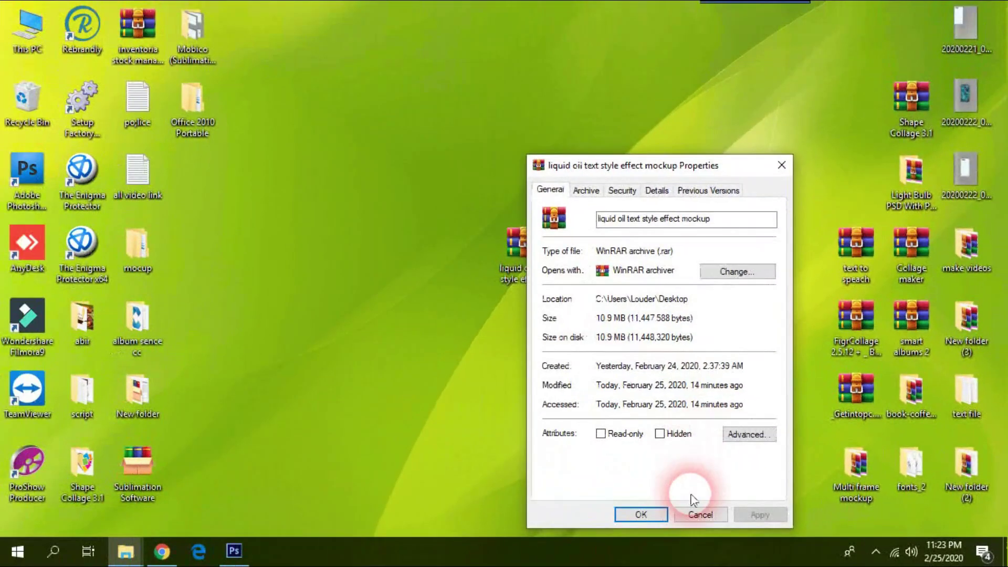
left_click(691, 508)
left_click_drag(521, 240, 484, 213)
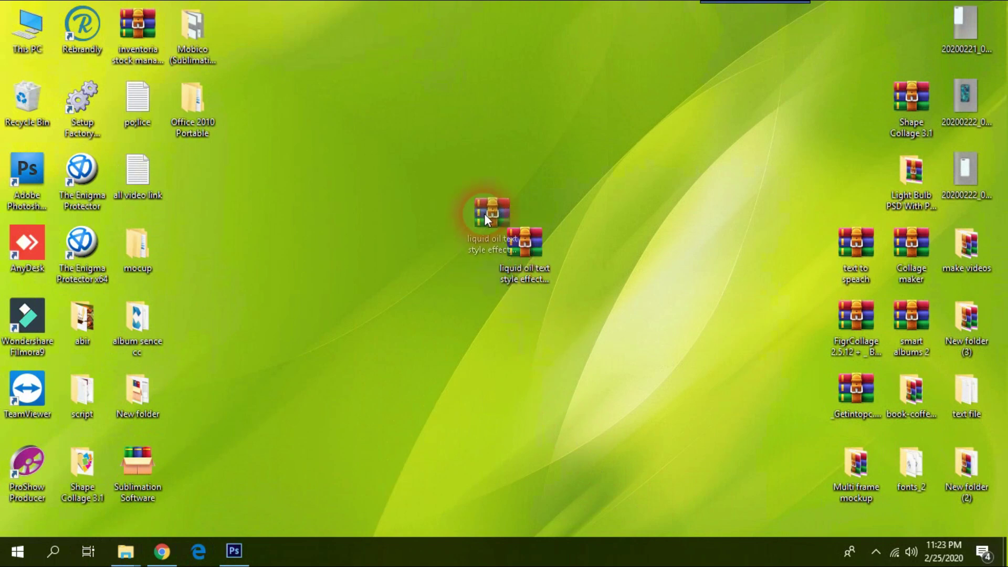
left_click_drag(525, 174, 525, 175)
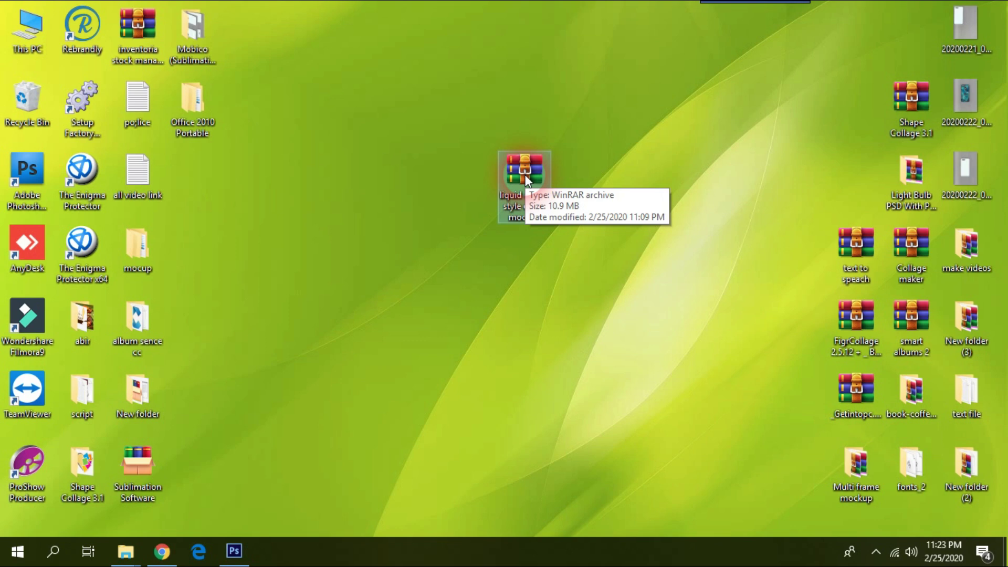
Extract the liquid oil text style effect mockup archive into a same-named Desktop folder
double_click(525, 175)
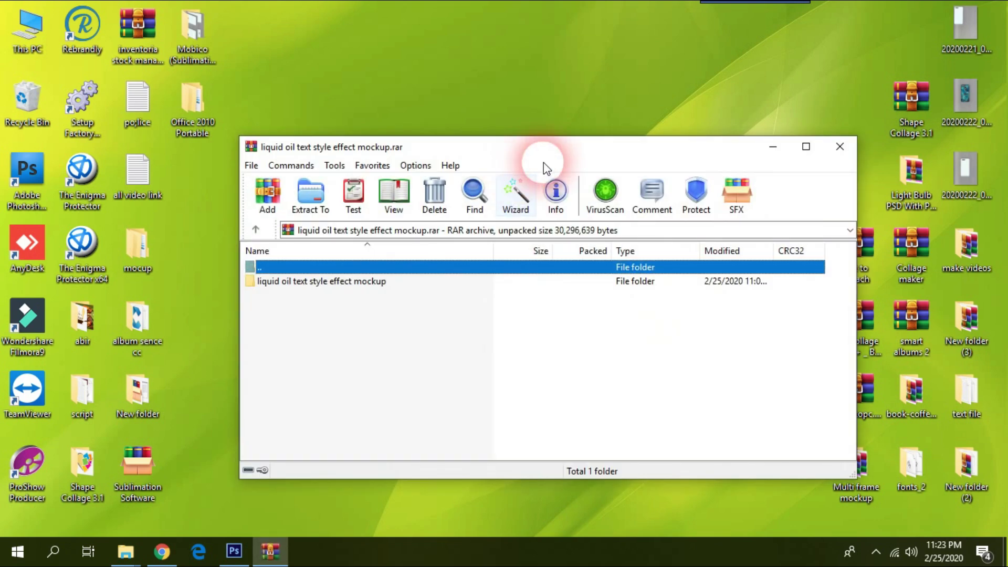
mouse_move(565, 150)
left_mouse_down()
mouse_move(421, 194)
mouse_move(650, 149)
mouse_move(552, 163)
left_mouse_up()
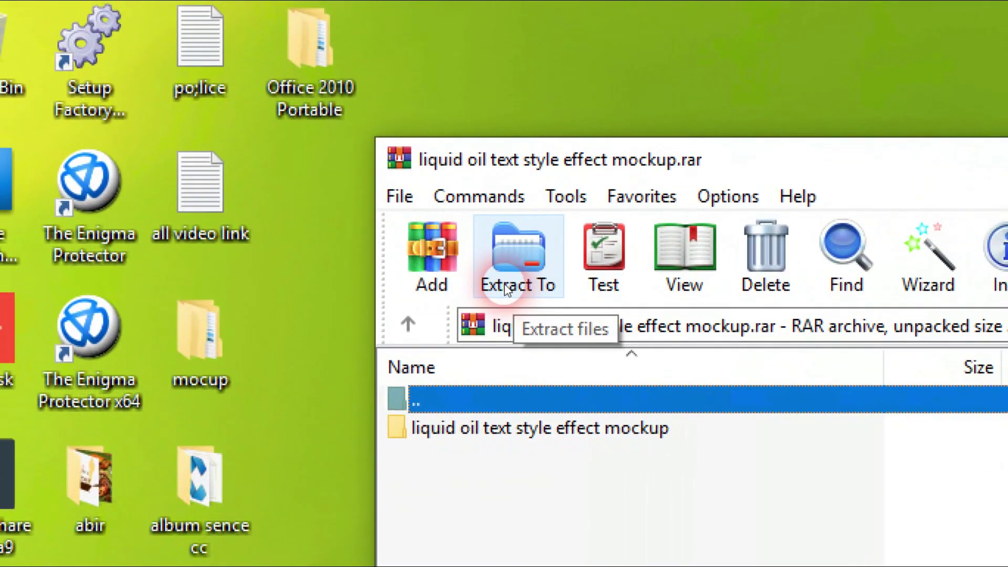
left_click(506, 288)
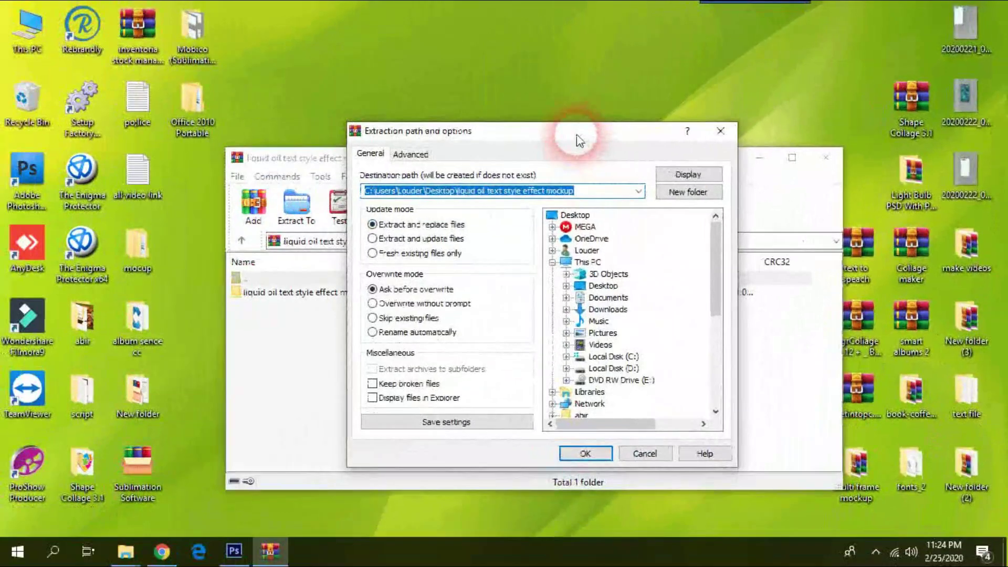
mouse_move(574, 140)
left_mouse_down()
mouse_move(522, 202)
mouse_move(544, 113)
mouse_move(576, 148)
left_mouse_up()
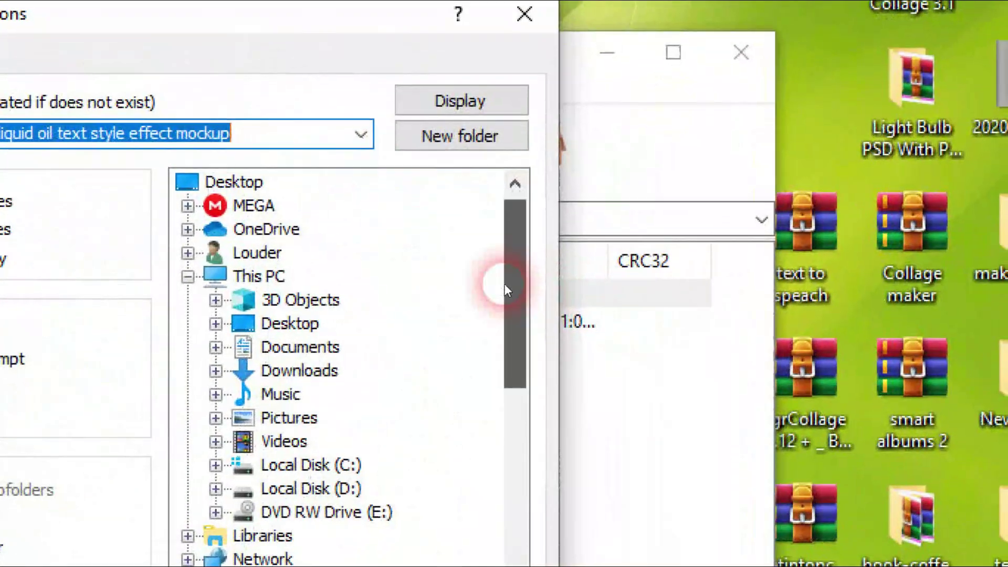
scroll(709, 338, "down", 4)
scroll(506, 290, "down", 1)
scroll(507, 290, "up", 5)
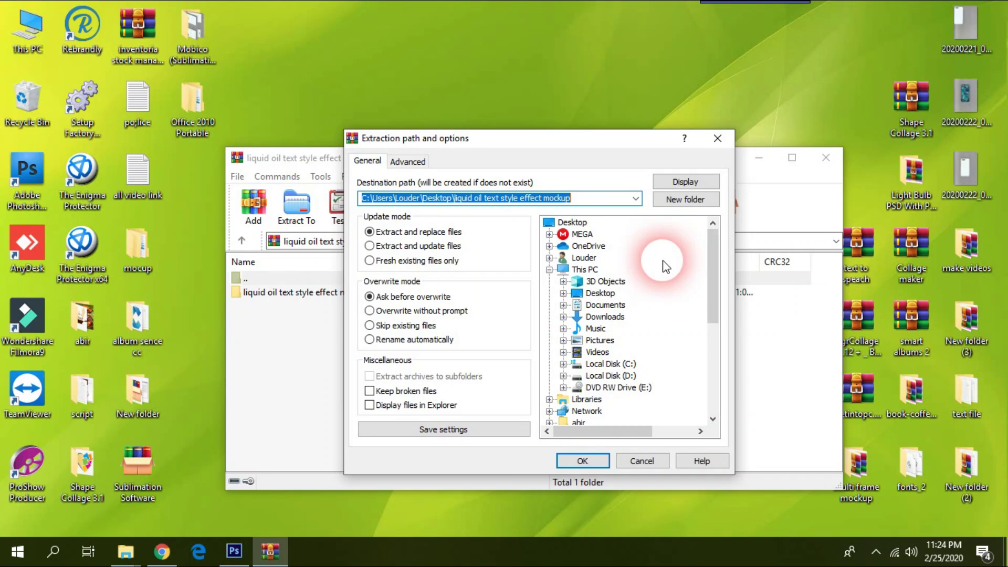
left_click(574, 461)
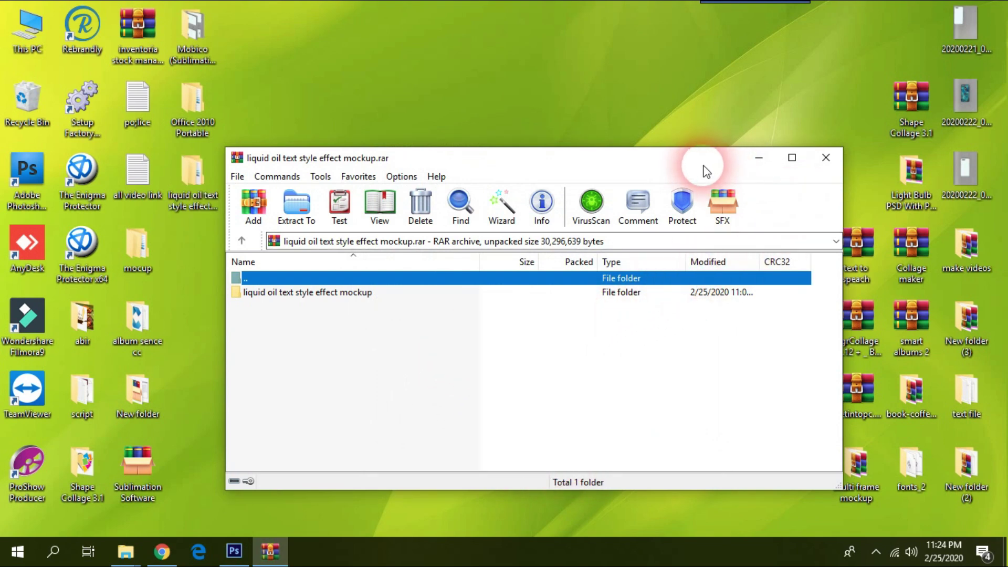
left_click_drag(704, 162, 641, 206)
Close the archive window and open the extracted mockup folder and its inner folder
left_click(764, 200)
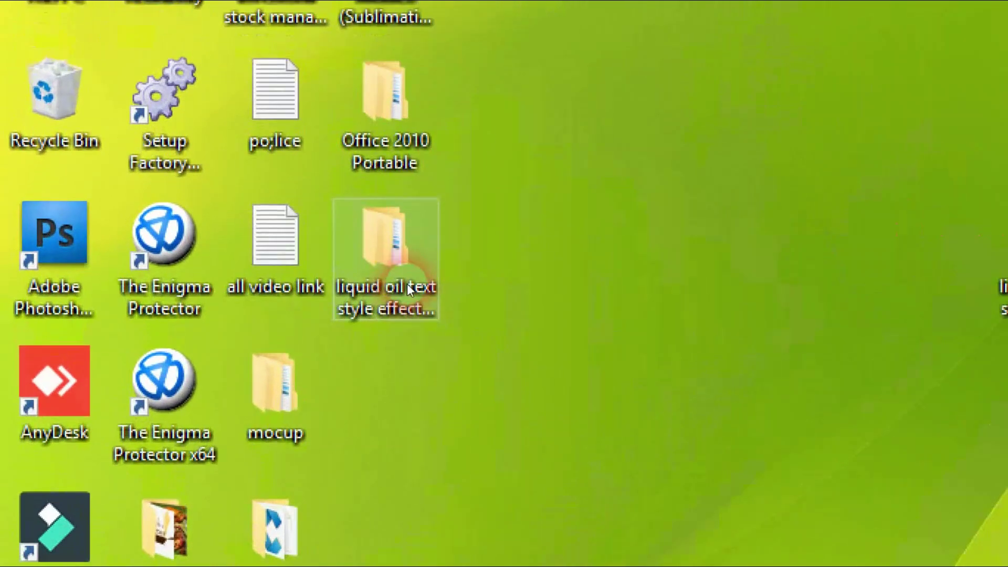
left_click_drag(193, 174, 416, 232)
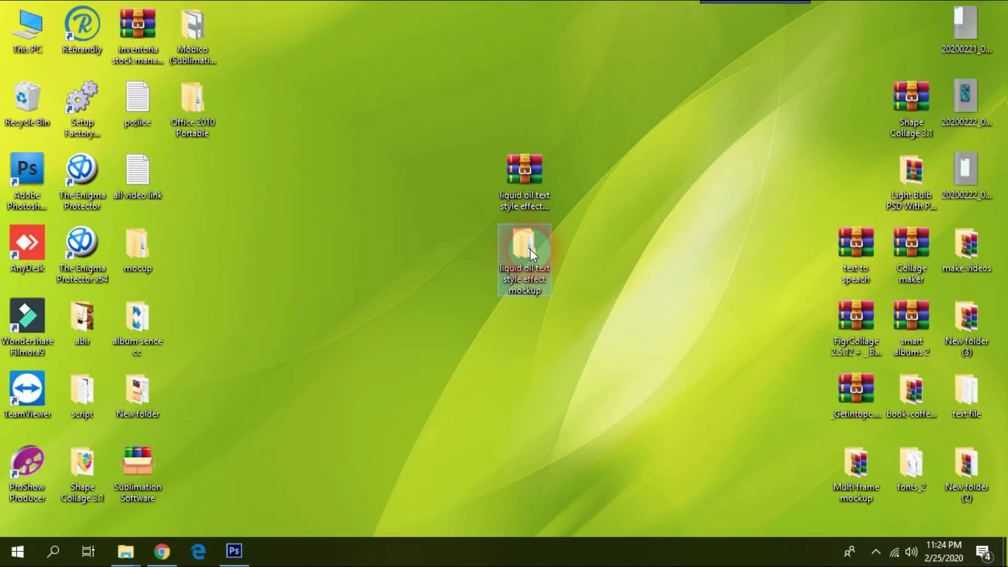
double_click(518, 262)
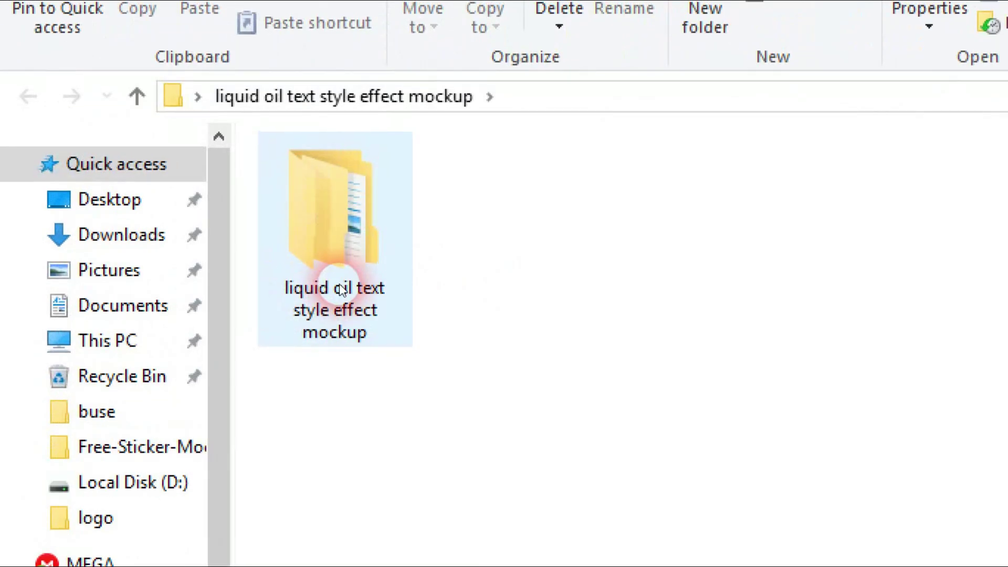
double_click(341, 284)
View the font and psd subfolders as extra large icons and select the font folder
right_click(339, 284)
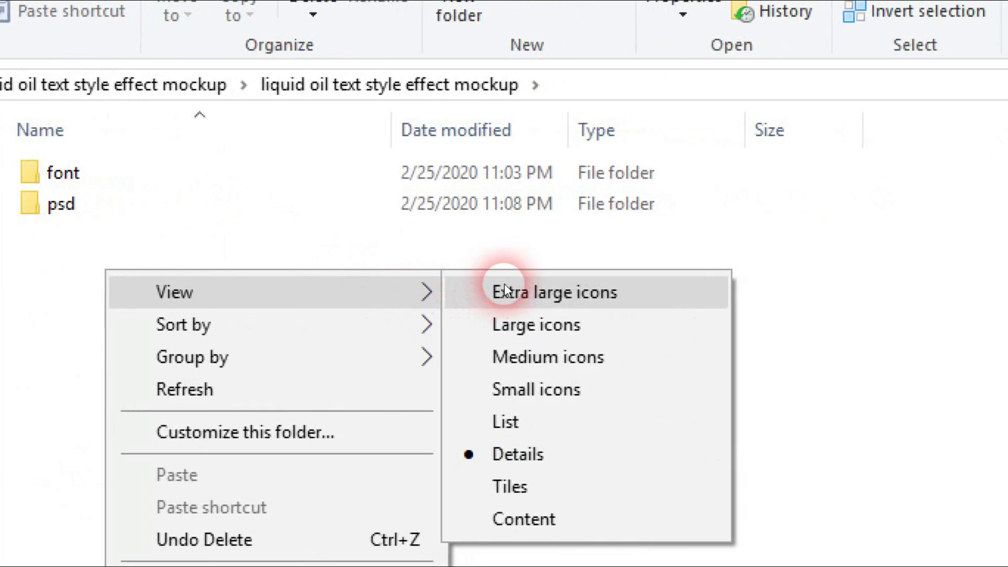
left_click(746, 295)
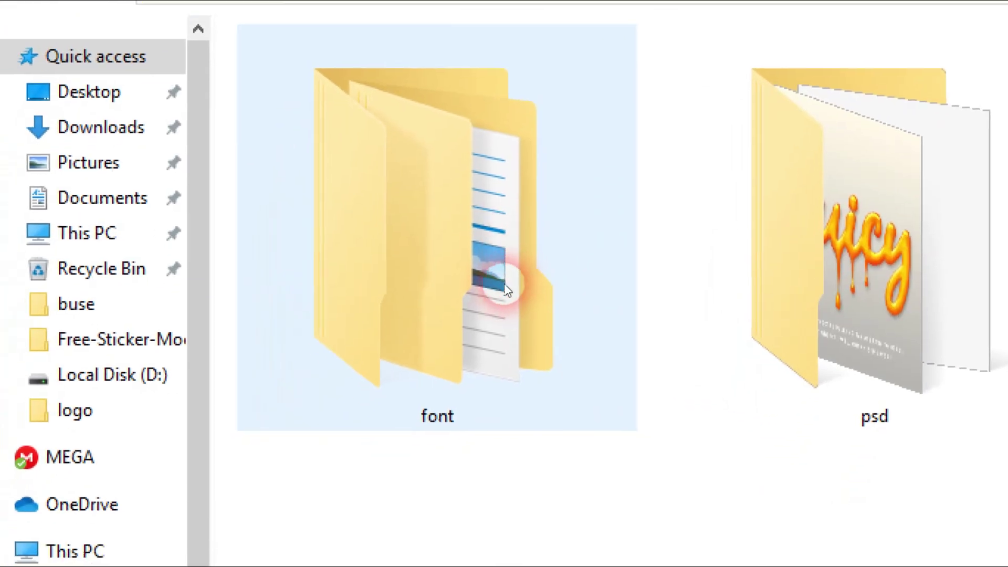
left_click(506, 289)
left_click(506, 288)
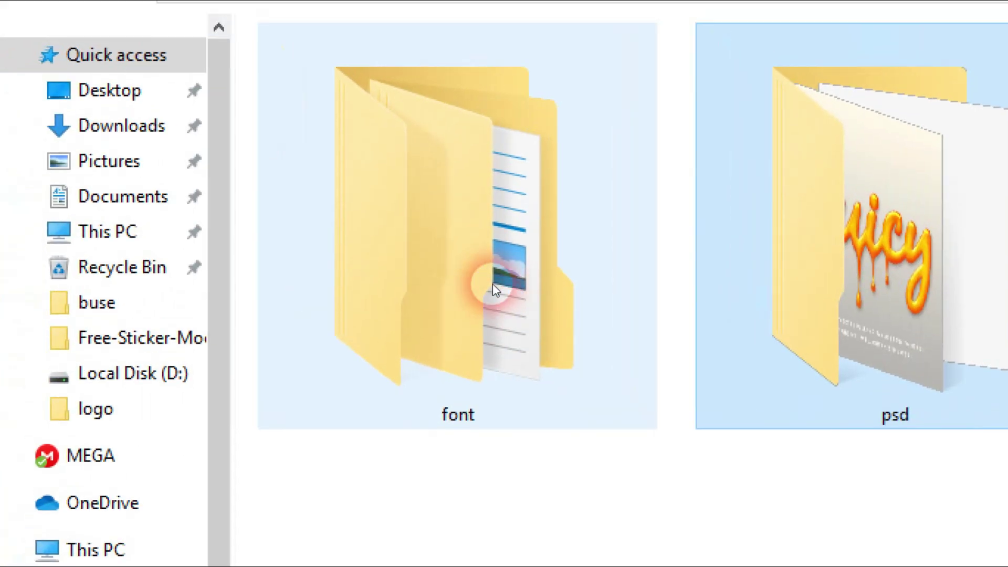
left_click(494, 289)
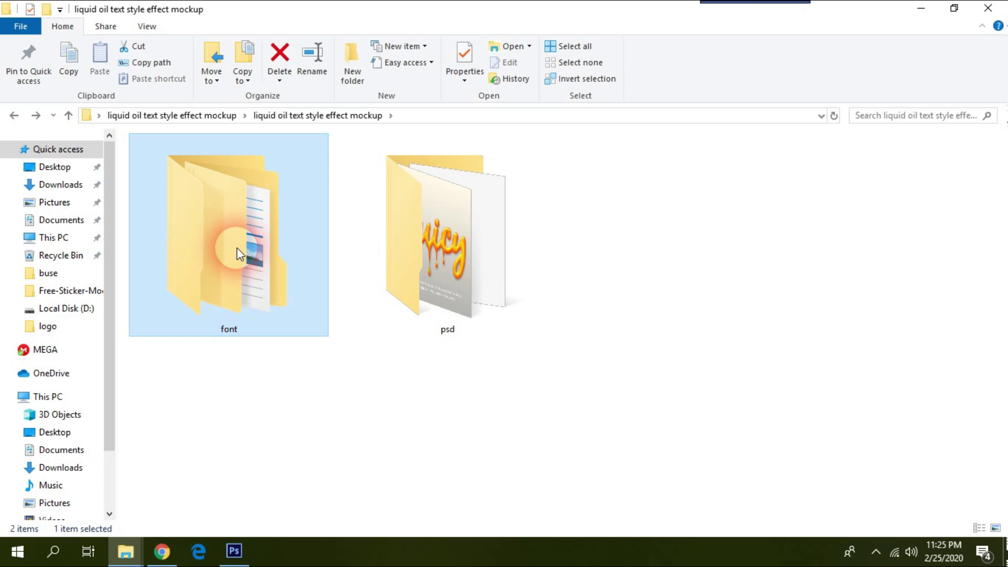
In the font folder, extract the blackjack, pacifico and retrology ZIPs here with WinRAR
double_click(229, 290)
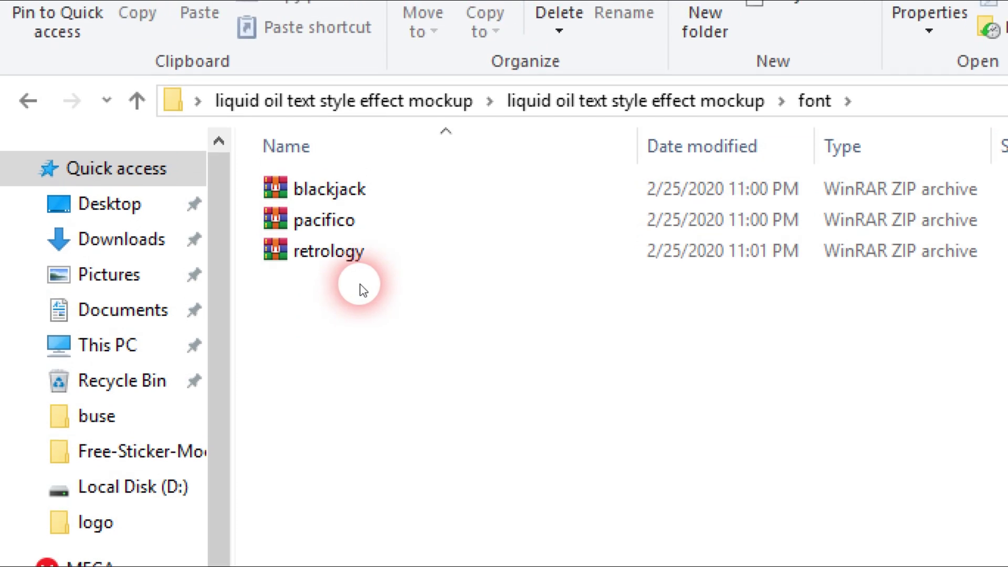
left_click_drag(374, 288, 287, 136)
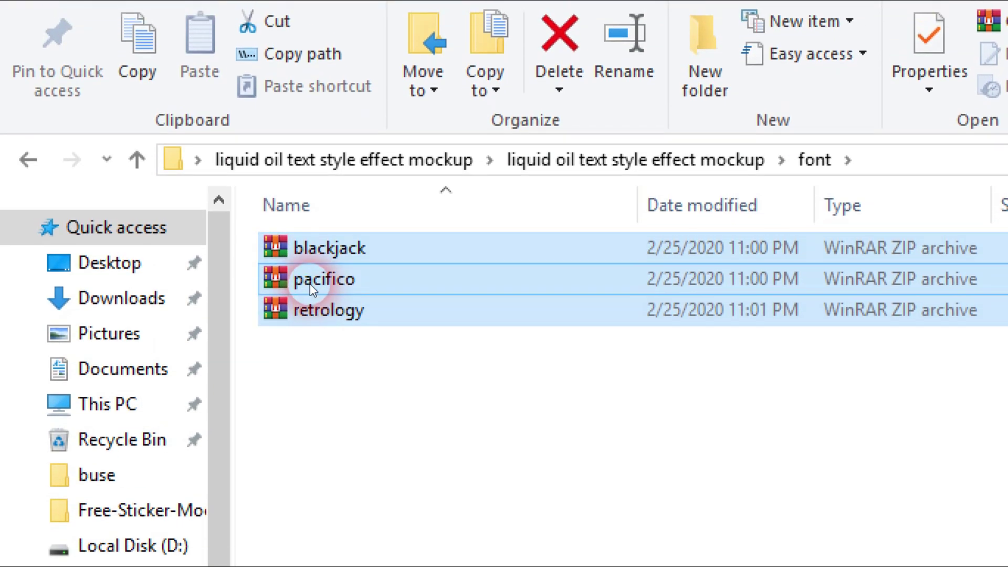
right_click(310, 287)
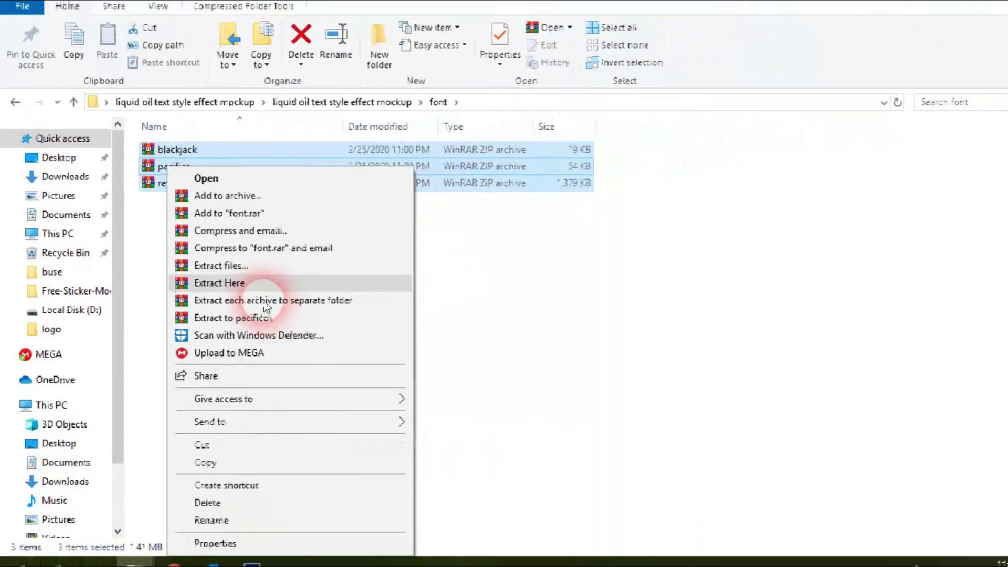
left_click(379, 315)
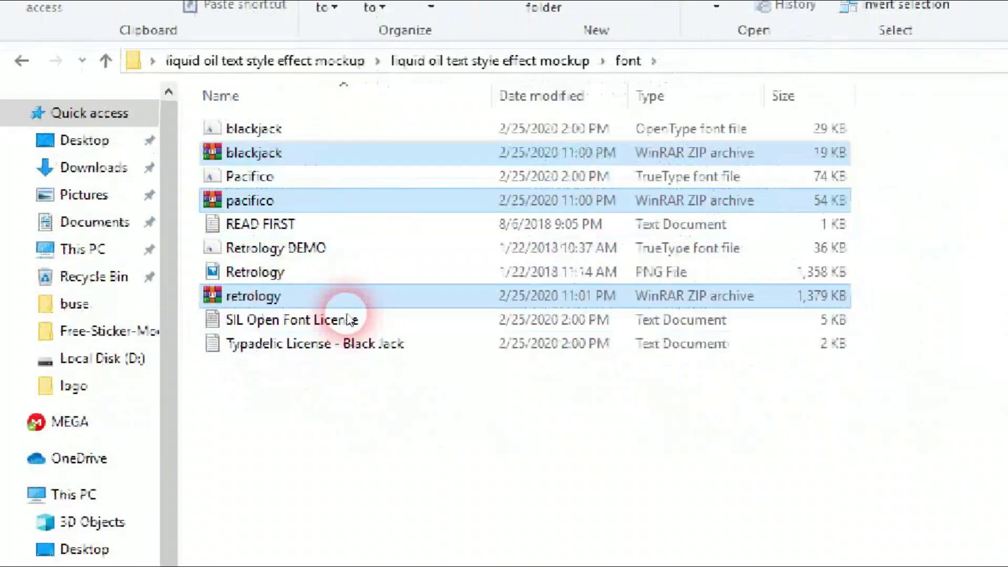
Show the font folder as large icons and copy the Retrology DEMO, Pacifico and blackjack font files
right_click(245, 163)
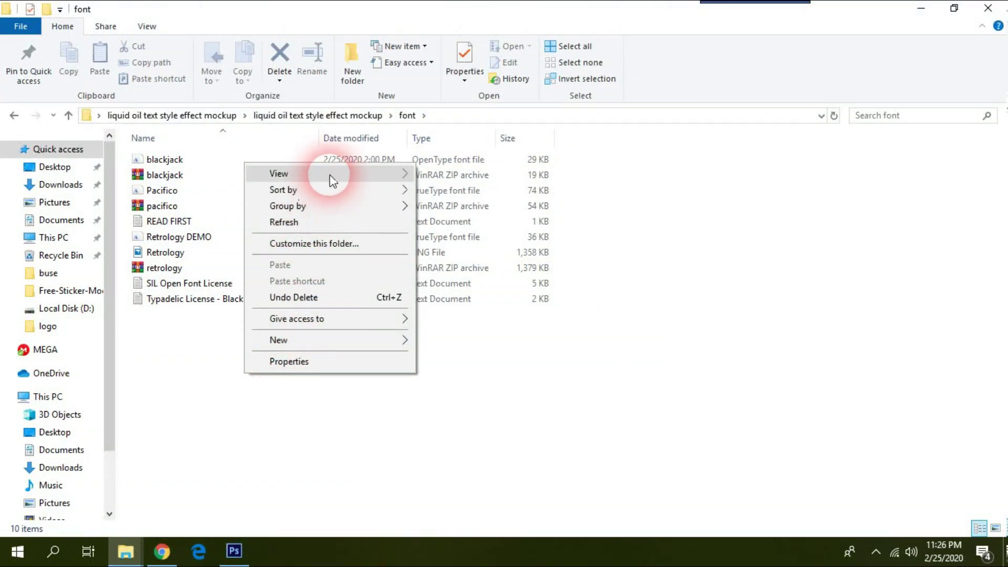
mouse_move(279, 173)
left_click(449, 189)
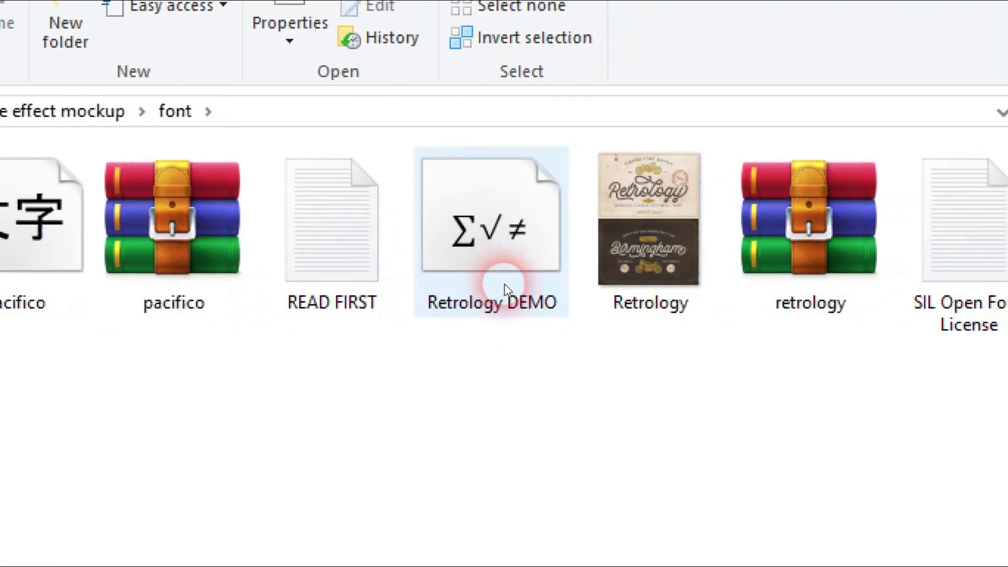
left_click(506, 289)
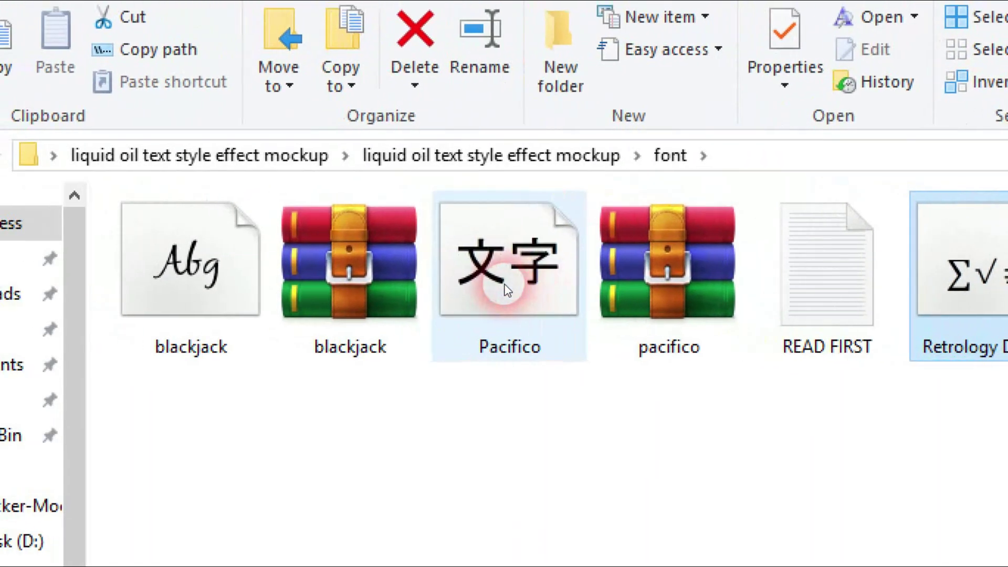
left_click(505, 289, "ctrl")
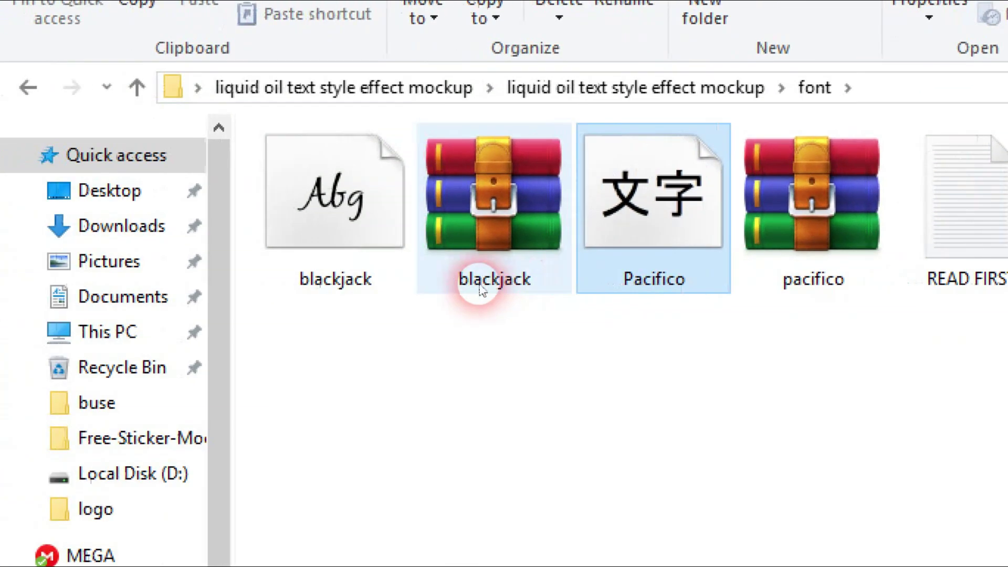
left_click(345, 283, "ctrl")
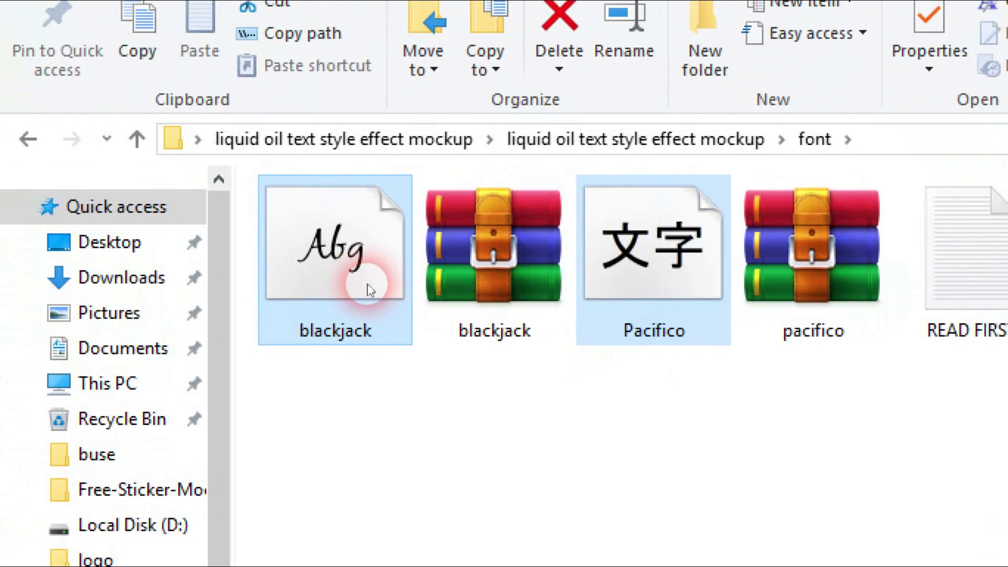
right_click(188, 265)
left_click(439, 408)
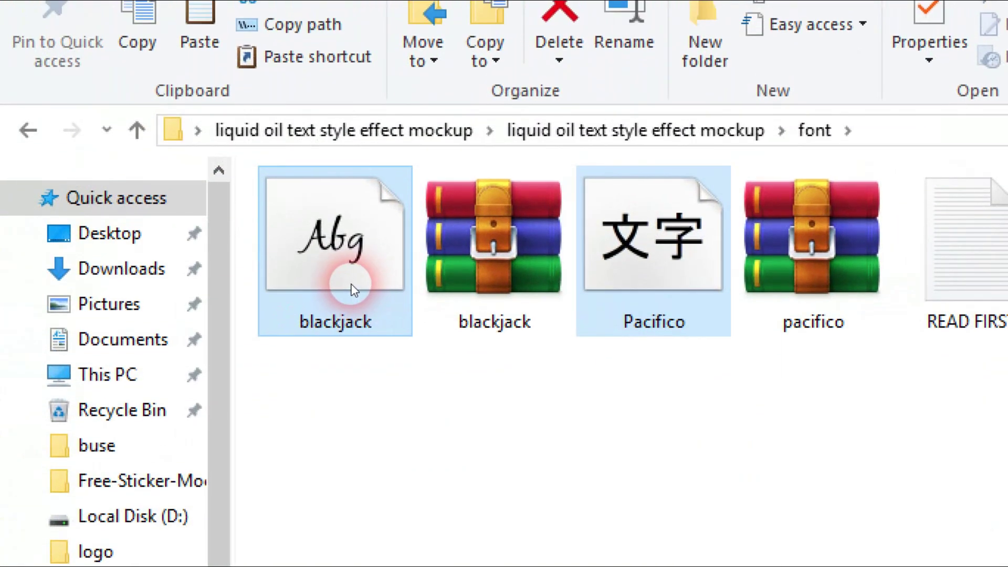
right_click(352, 286)
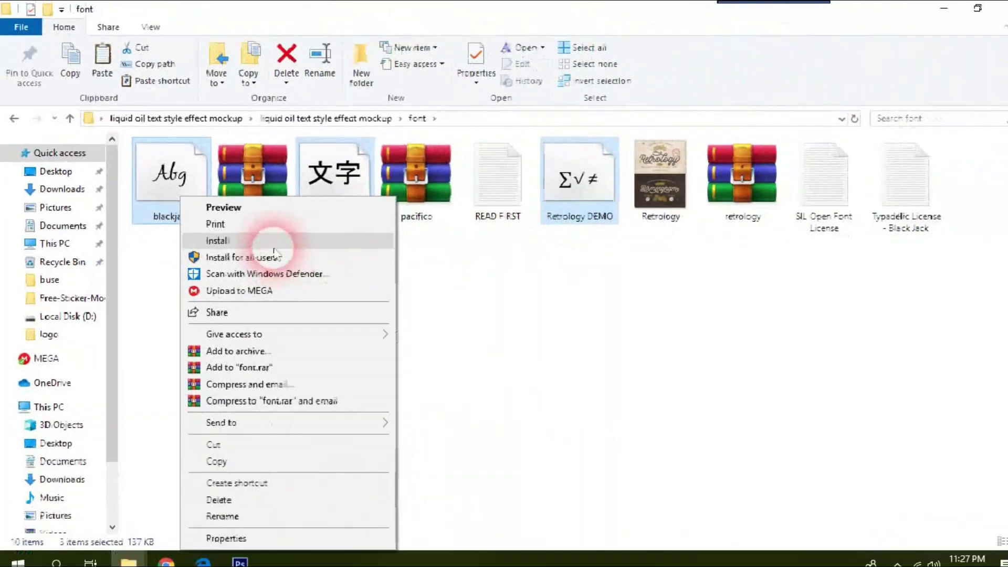
Install the three fonts, replacing existing BlackJack, Pacifico and RetrologyDEMO, then go back to the mockup folder
left_click(265, 240)
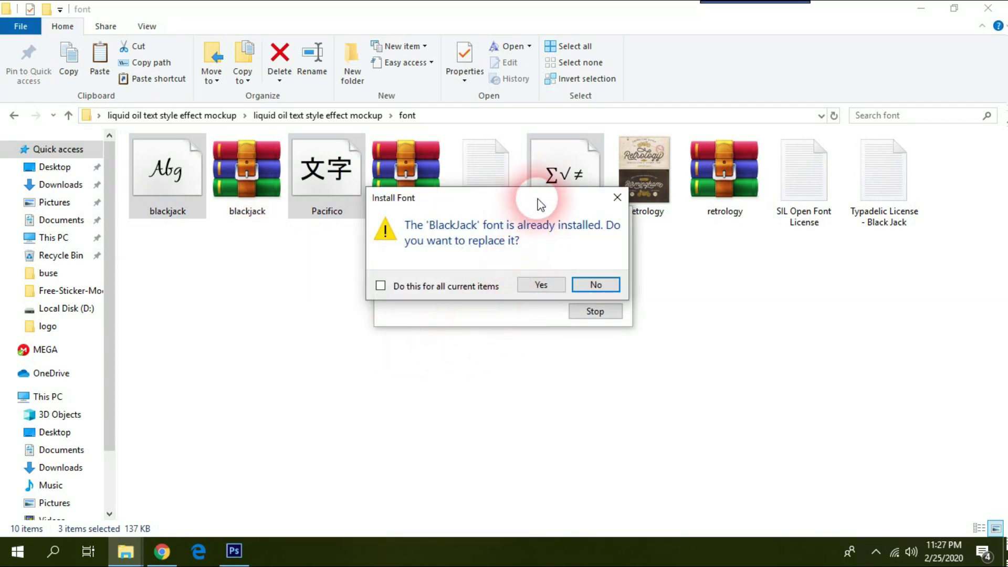
left_click_drag(456, 293, 490, 273)
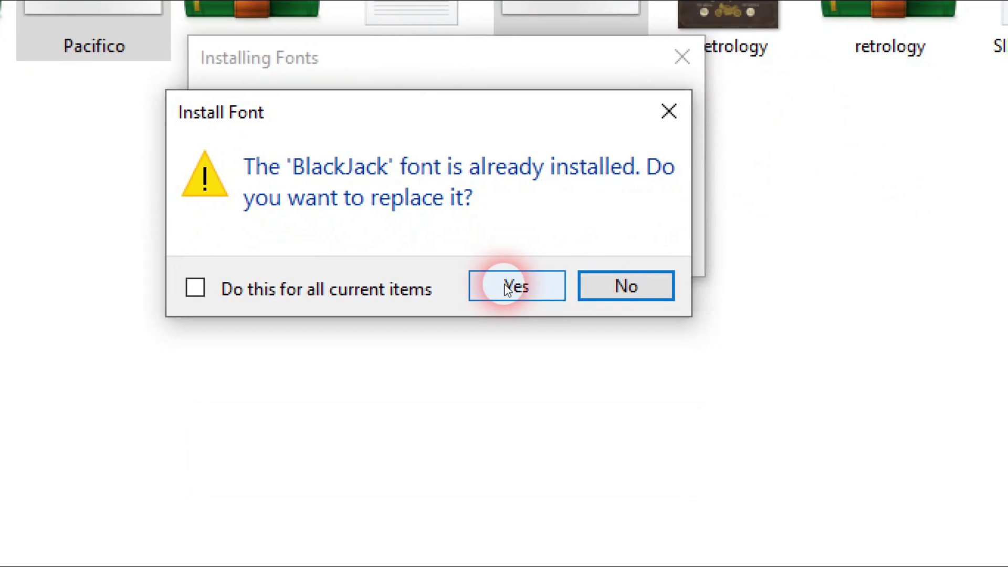
left_click(507, 286)
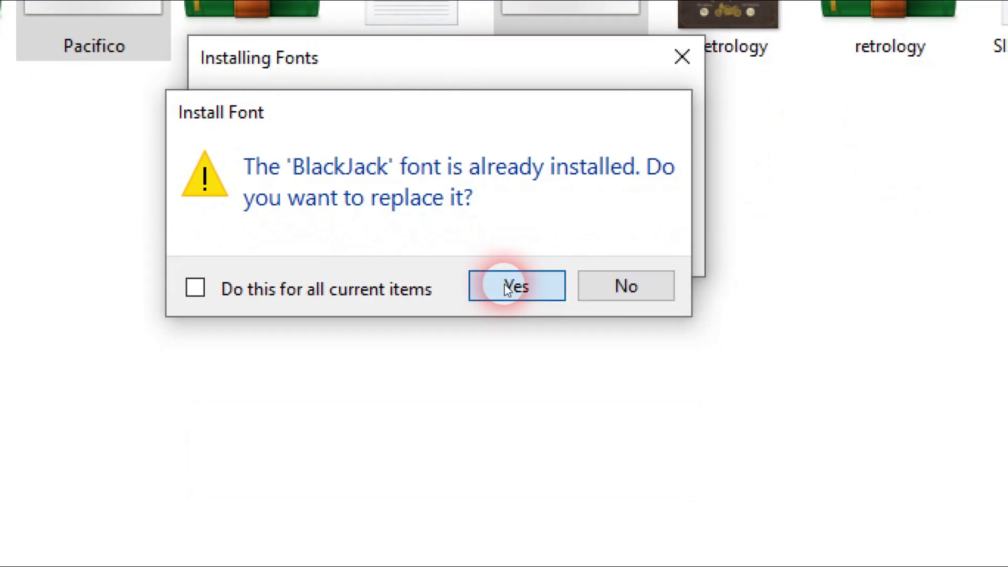
left_click(507, 286)
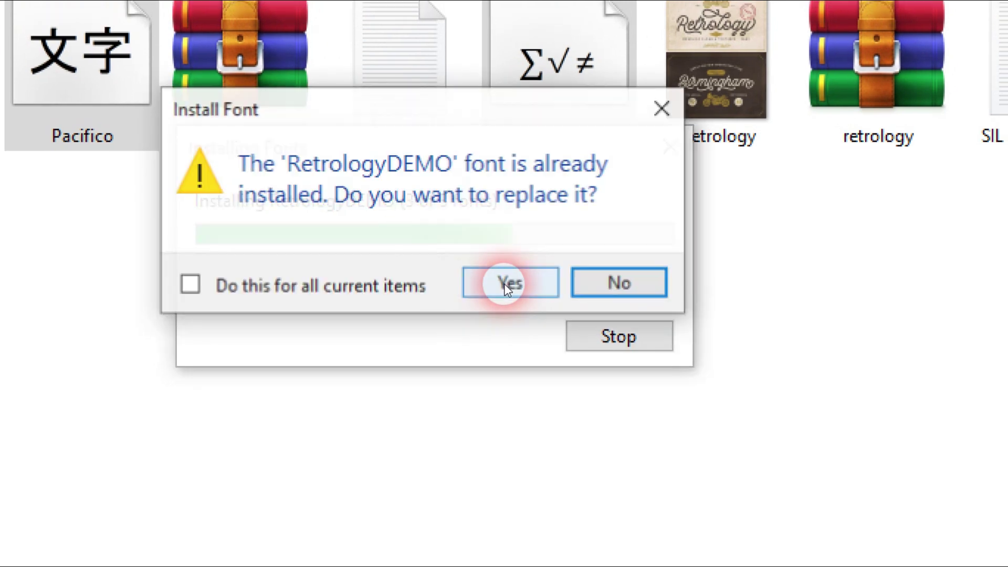
left_click(506, 287)
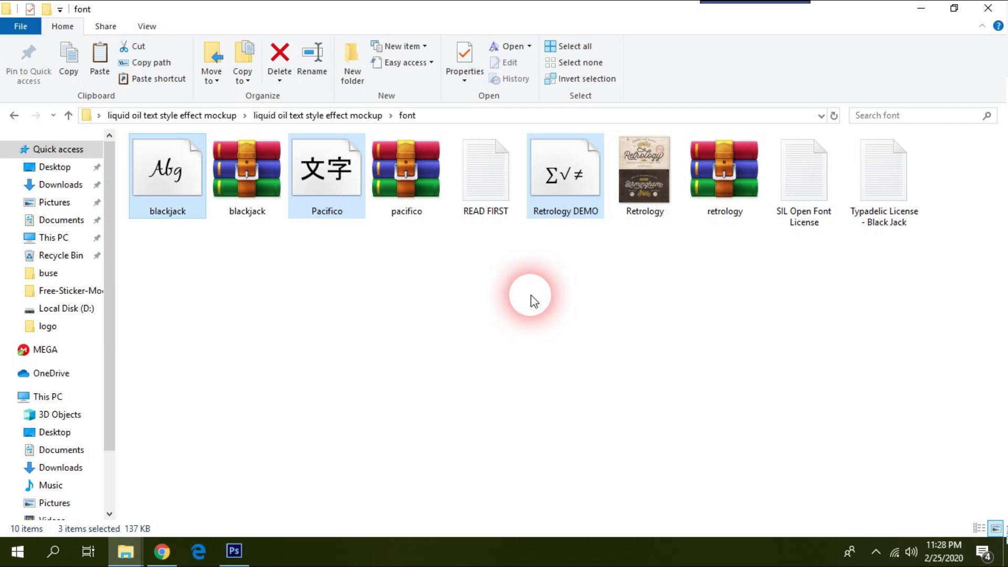
key("BackSpace")
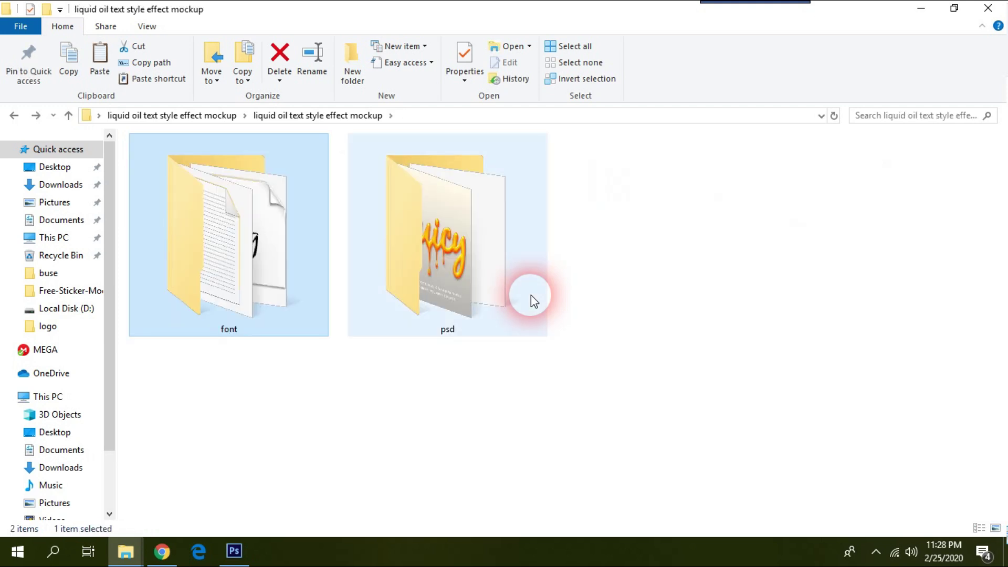
Open the psd folder and switch its view to Extra large icons
double_click(455, 268)
right_click(359, 293)
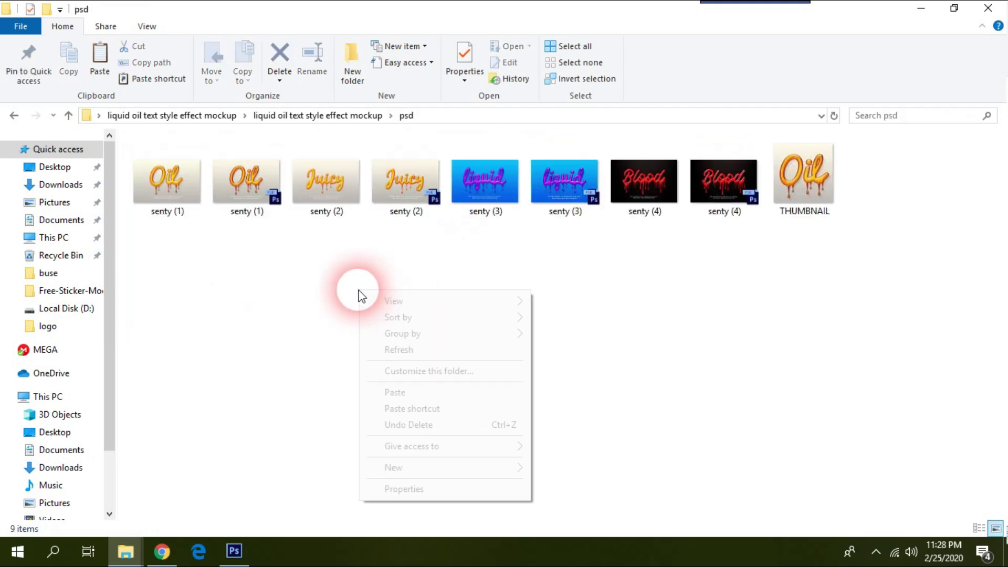
mouse_move(394, 301)
left_click(567, 296)
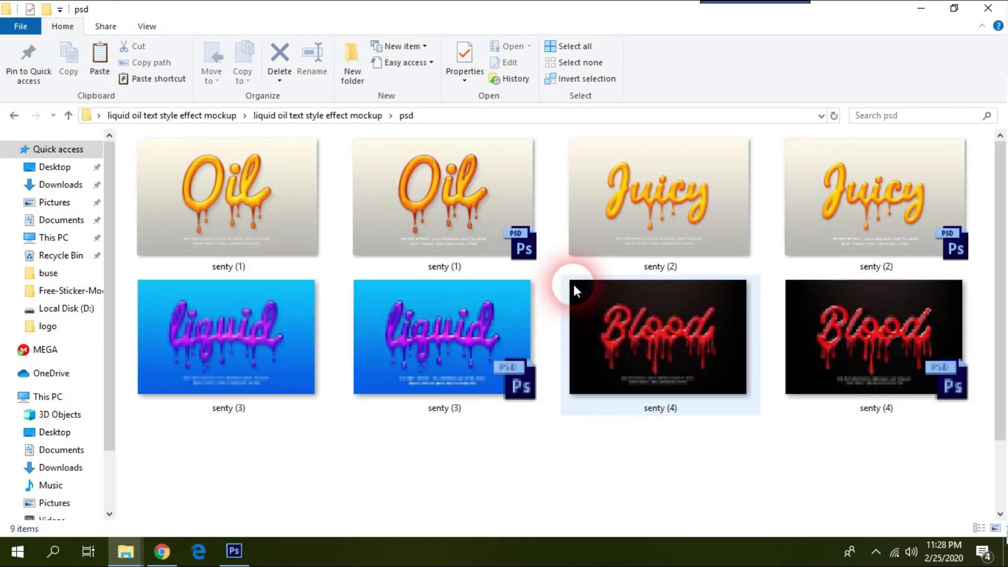
mouse_move(1005, 356)
left_mouse_down()
mouse_move(1002, 416)
mouse_move(998, 315)
mouse_move(1006, 436)
left_mouse_up()
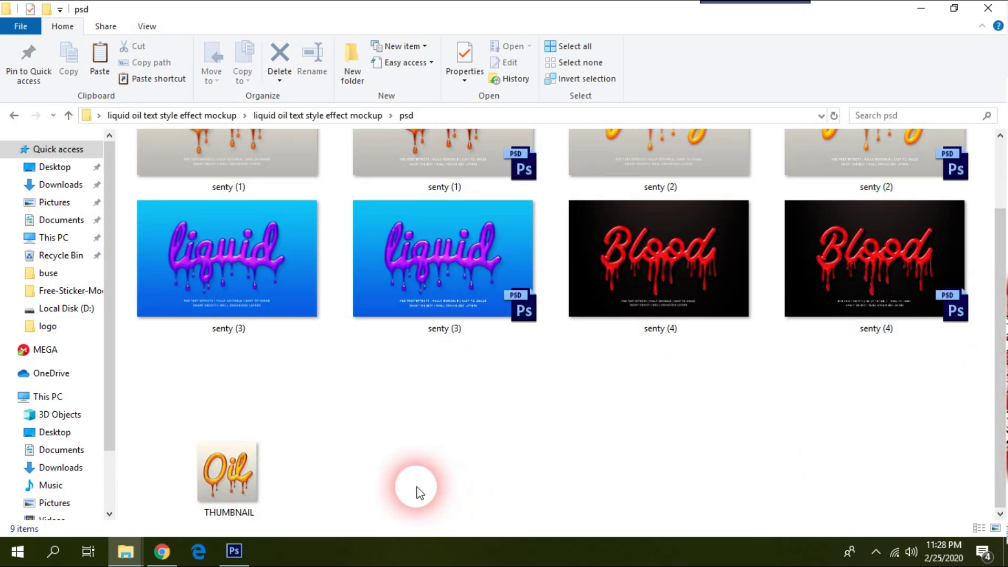
Browse the thumbnail, Oil preview, and Juicy preview and PSD files
left_click(252, 479)
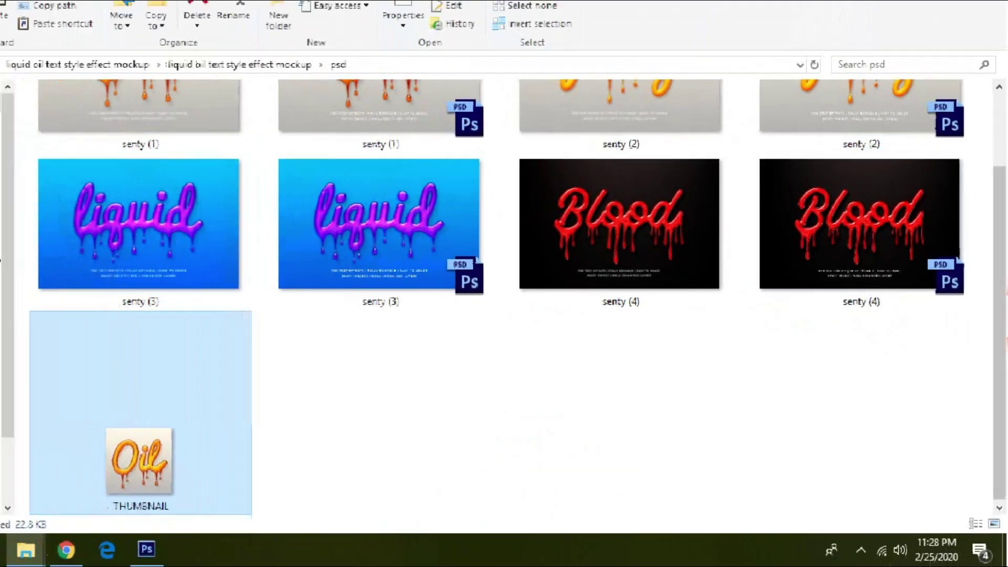
scroll(982, 218, "up", 3)
left_click(292, 240)
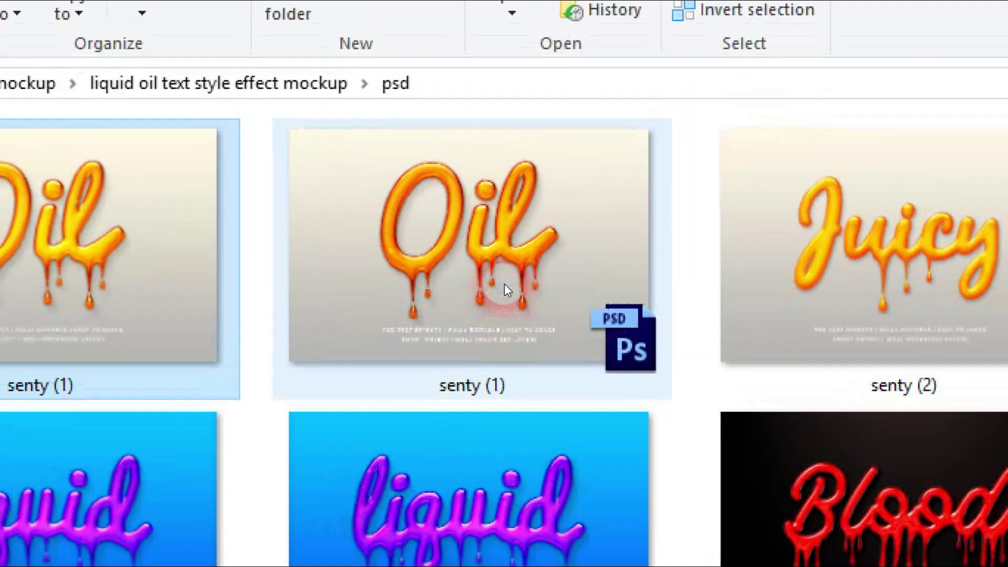
left_click(504, 290)
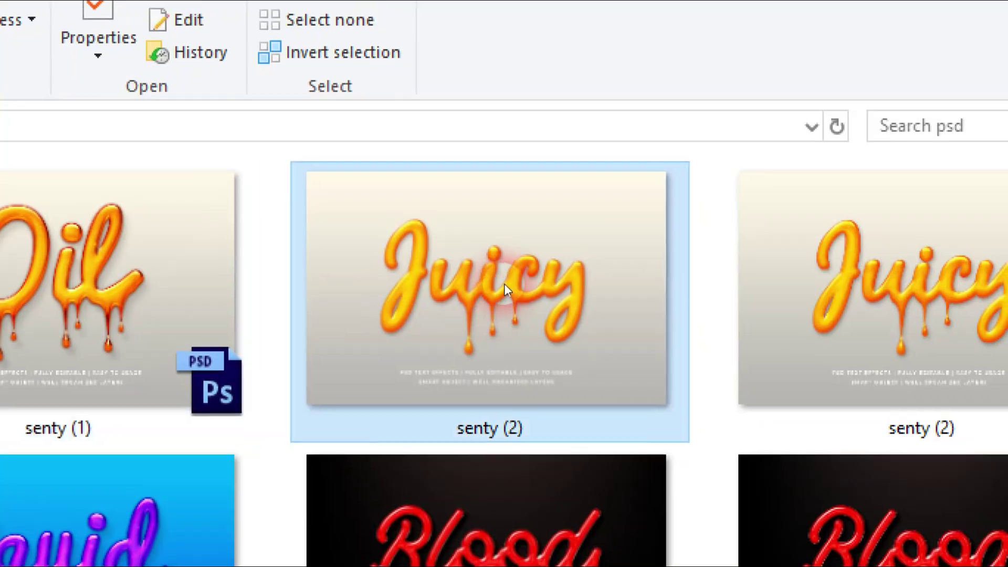
left_click(651, 283)
Inspect the liquid files and the senty (2) and senty (4) PSDs, then clear the selection
left_click(505, 288)
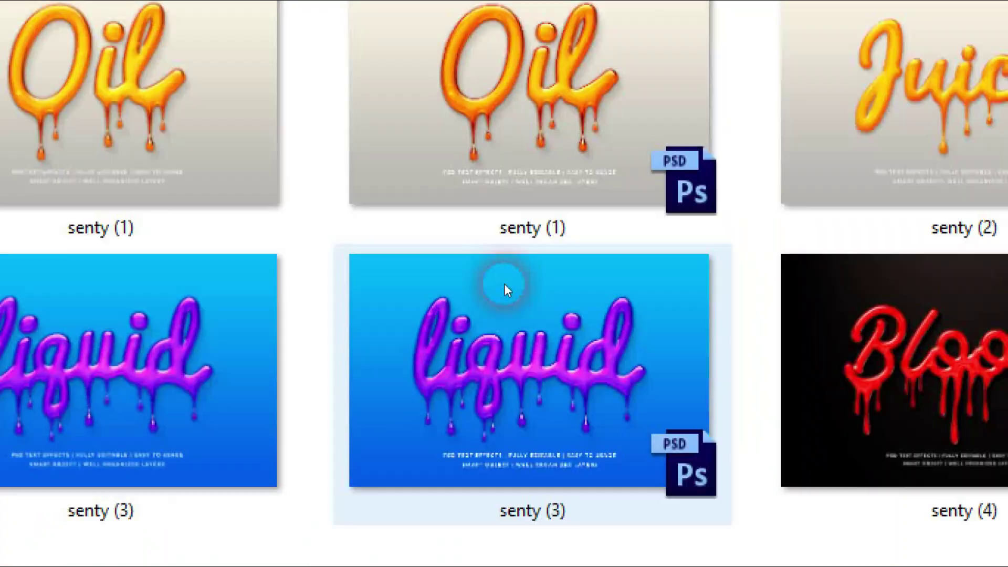
left_click(506, 288)
left_click(755, 282, "ctrl")
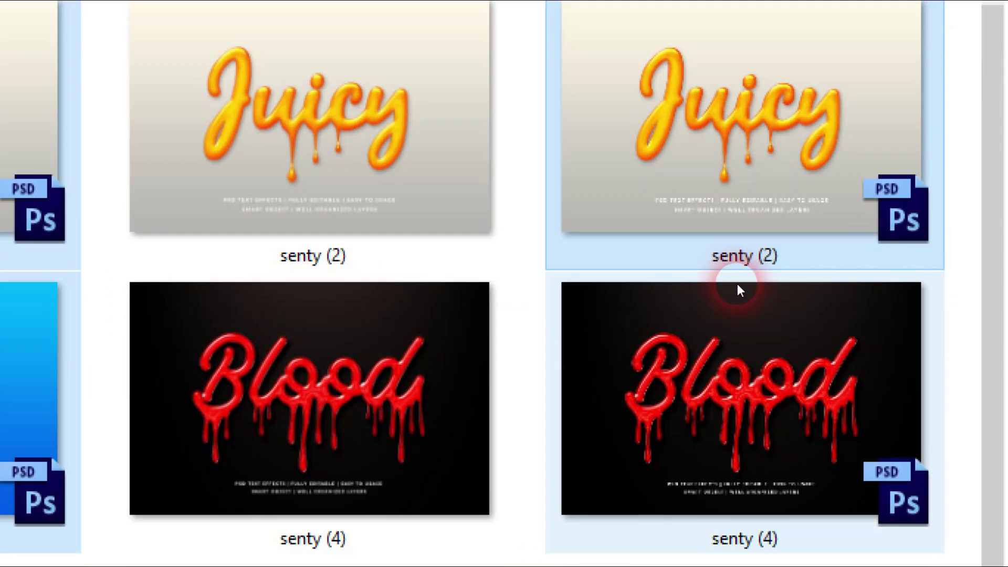
left_click(669, 288, "ctrl")
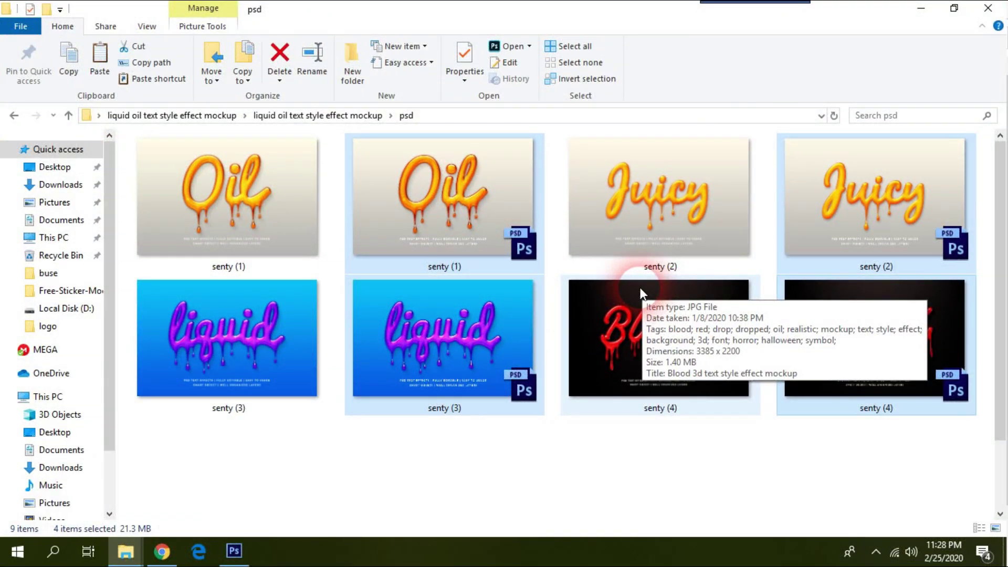
left_click(624, 445)
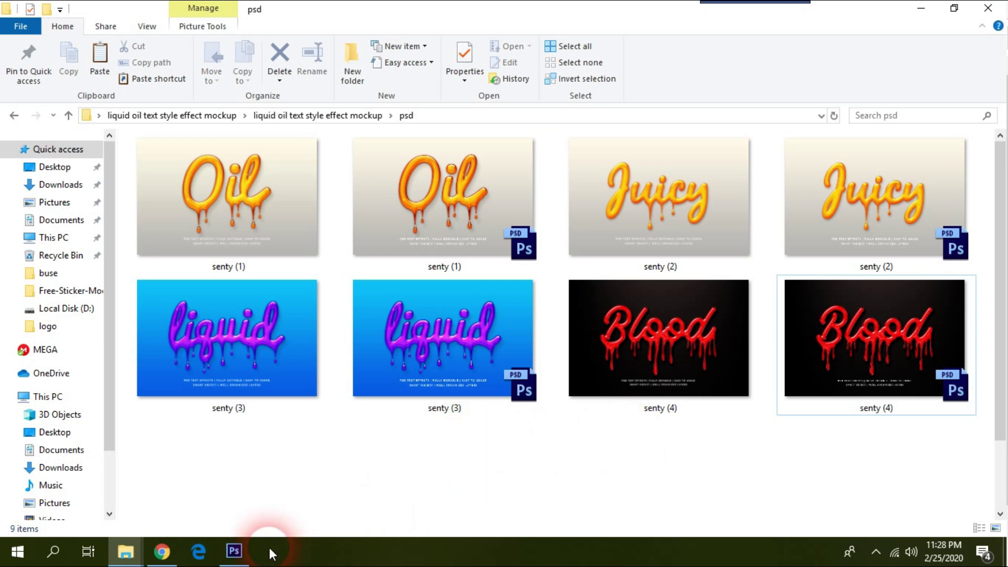
left_click(229, 555)
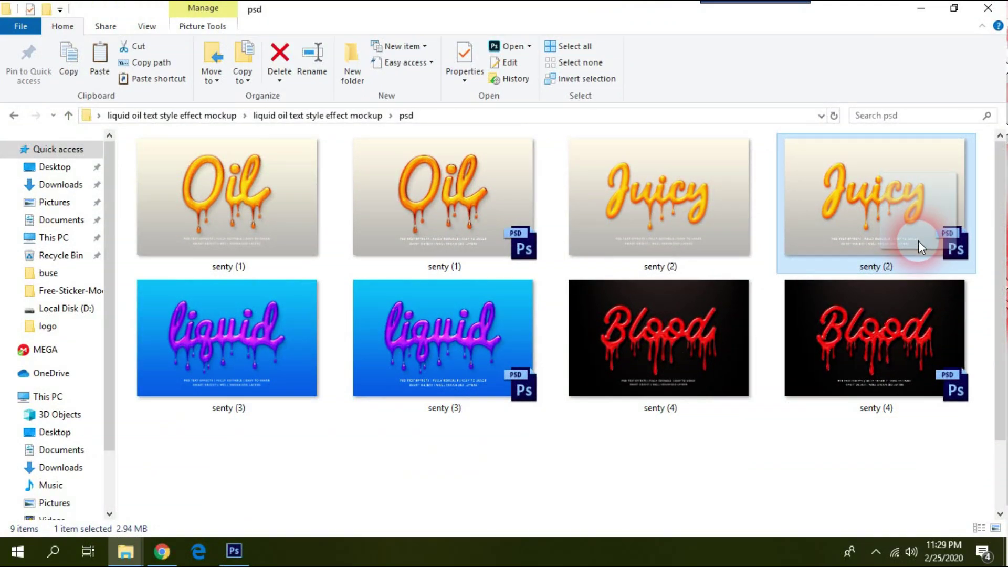
mouse_move(919, 230)
left_mouse_down()
mouse_move(493, 464)
mouse_move(234, 551)
mouse_move(371, 349)
mouse_move(392, 301)
left_mouse_up()
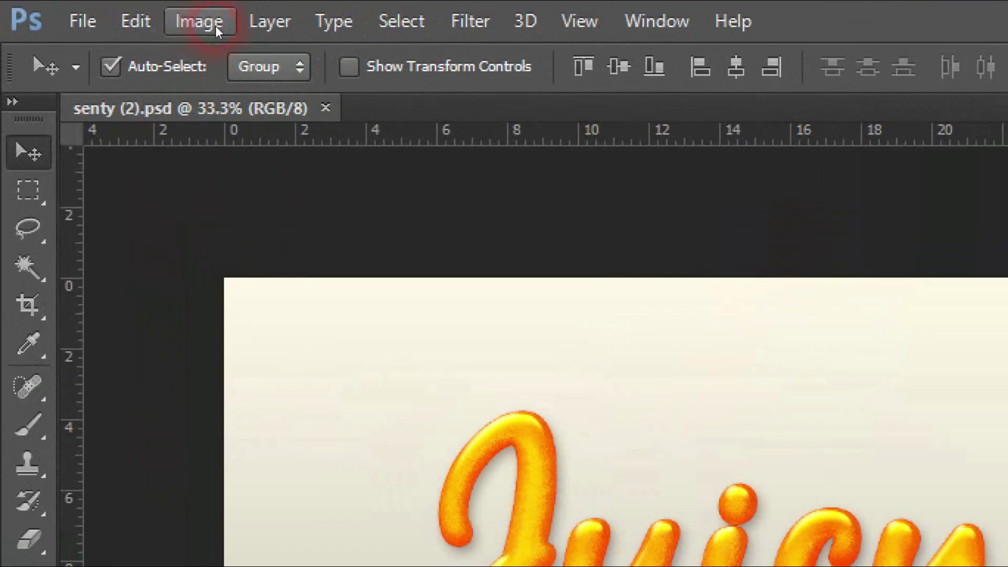
left_click(99, 11)
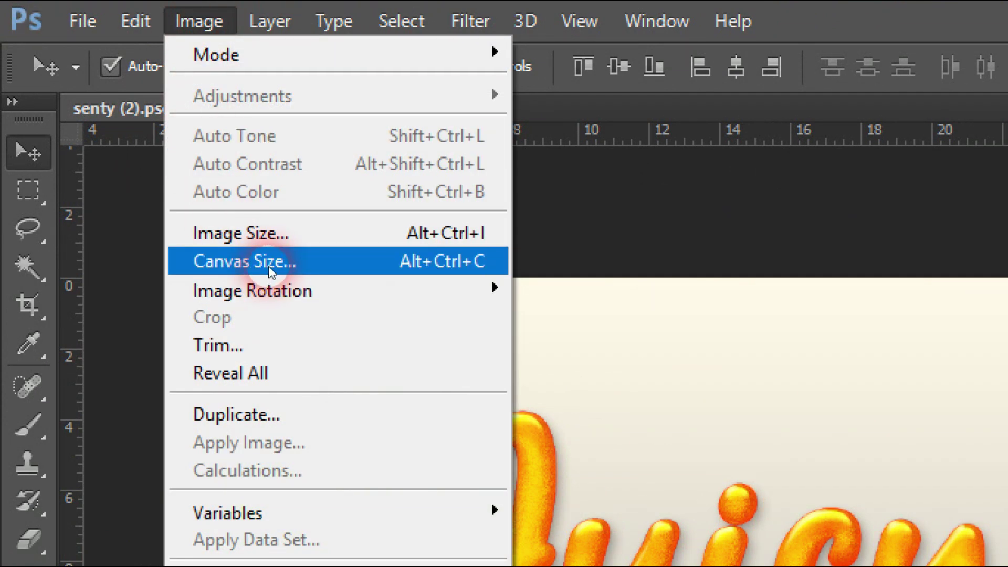
left_click(292, 241)
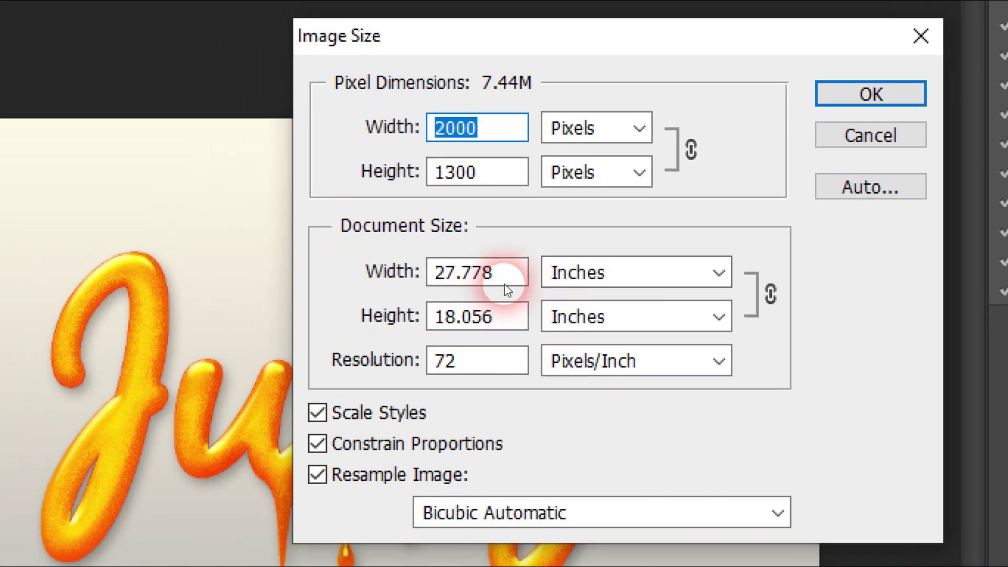
left_click(416, 294)
double_click(501, 283)
left_click(432, 324)
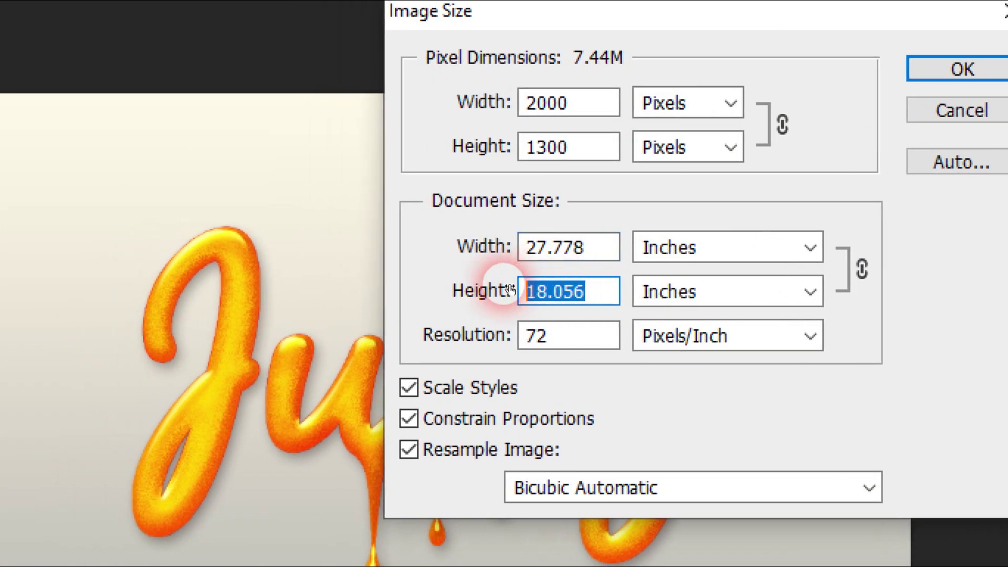
double_click(547, 337)
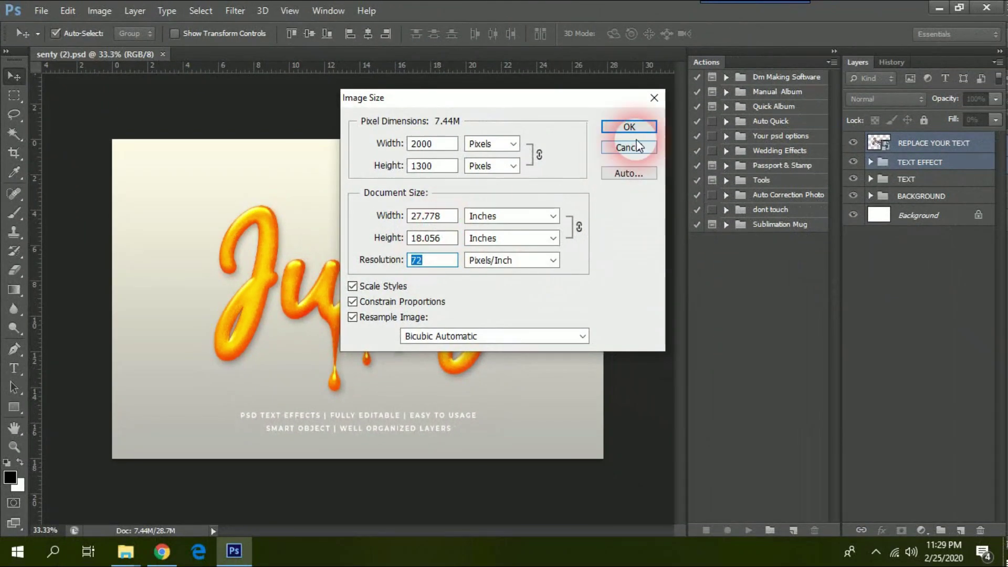
left_click(614, 150)
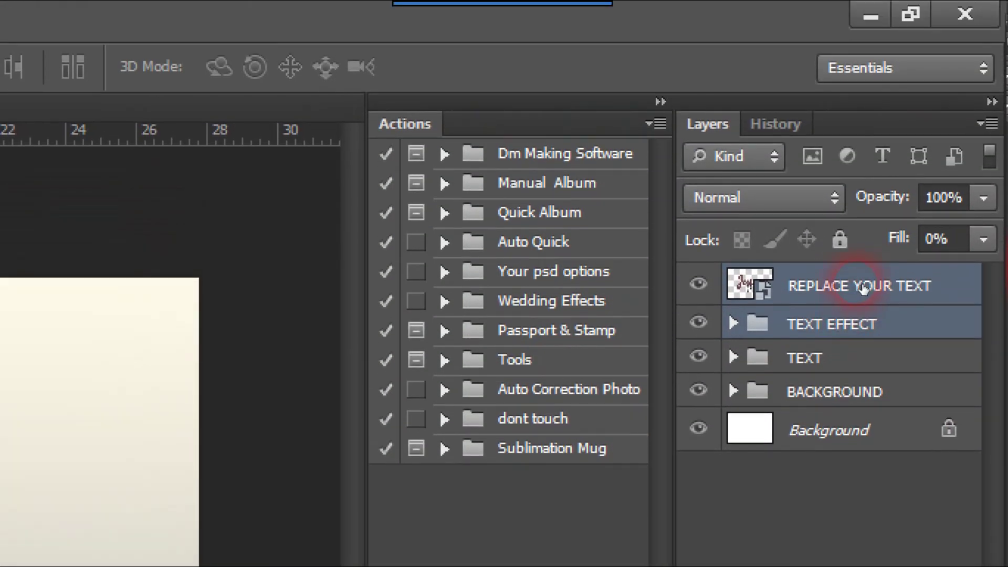
Open the REPLACE YOUR TEXT smart object's contents and move the save reminder aside
left_click(877, 288)
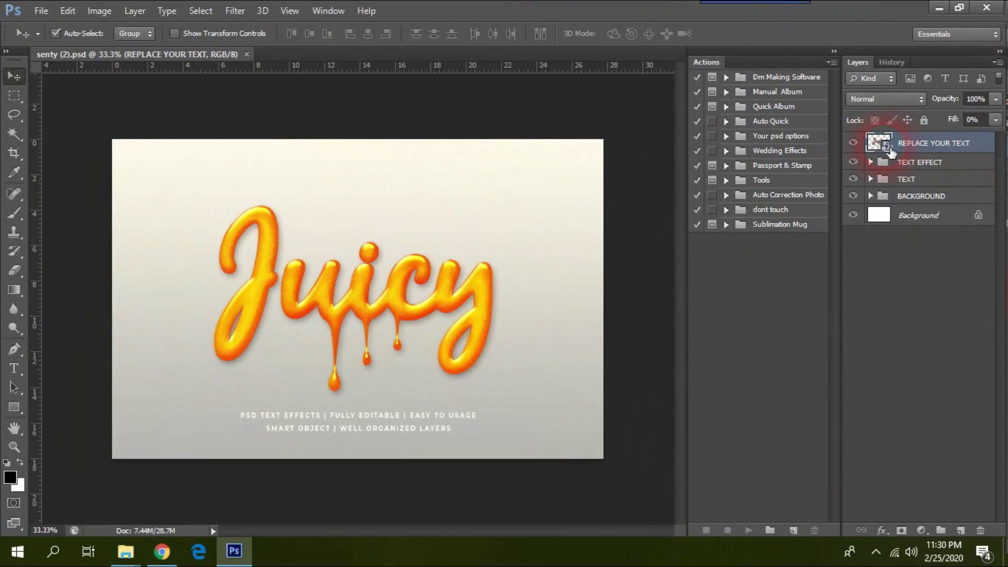
double_click(885, 146)
mouse_move(623, 159)
left_mouse_down()
mouse_move(469, 273)
mouse_move(537, 154)
left_mouse_up()
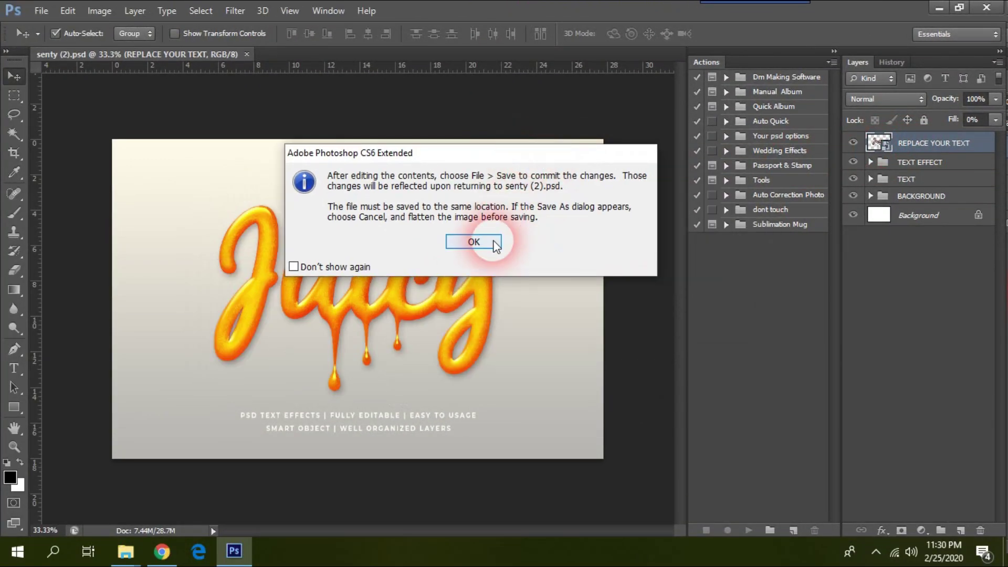
Accept the reminder, float Oil1.psb in its own window, and select the Juicy text layer
left_click(474, 241)
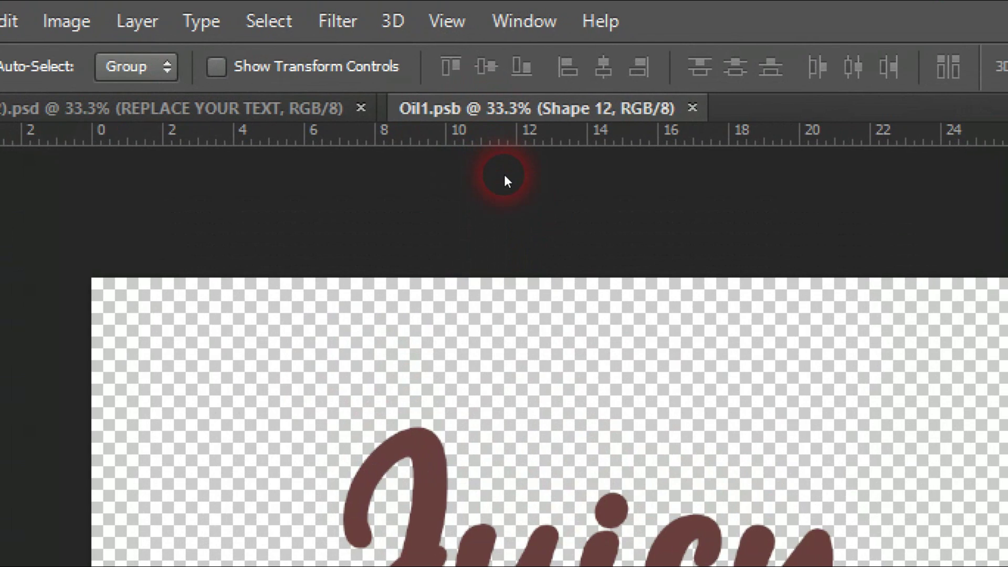
mouse_move(504, 111)
left_mouse_down()
mouse_move(396, 127)
mouse_move(433, 226)
mouse_move(233, 345)
mouse_move(447, 262)
mouse_move(303, 130)
mouse_move(307, 120)
left_mouse_up()
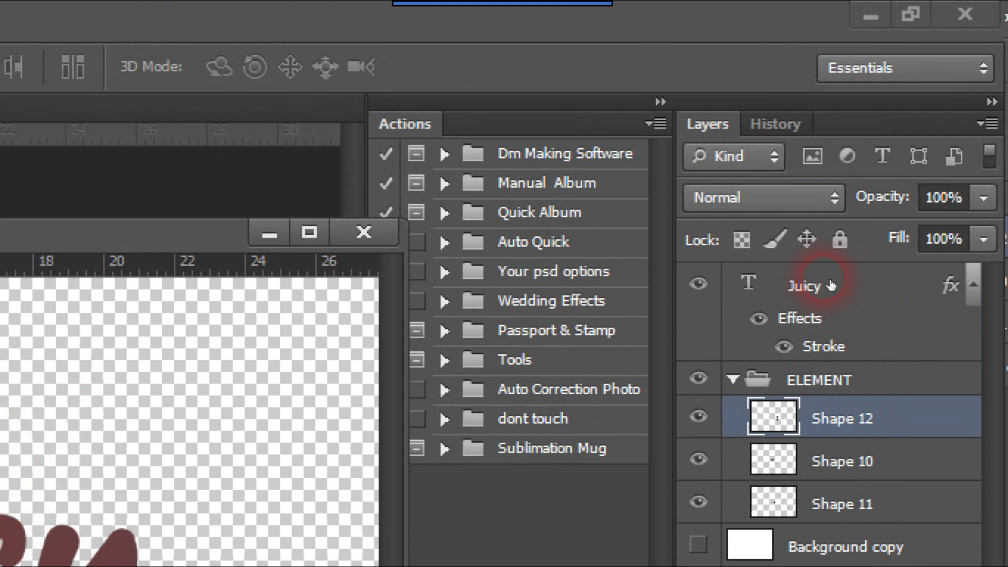
left_click(830, 285)
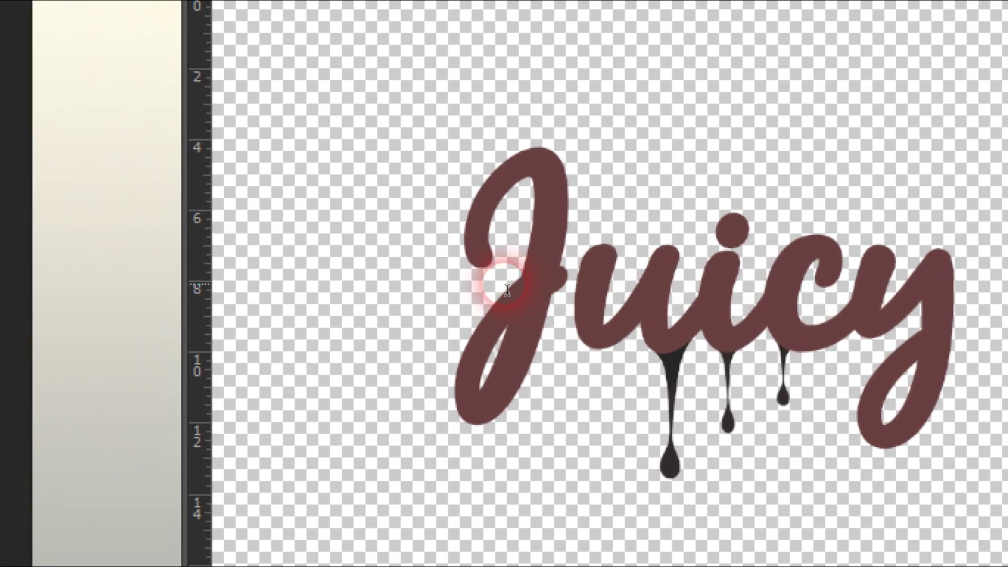
Replace the word Juicy with 'Senty' on the Oil1.psb canvas
left_click_drag(507, 289, 932, 289)
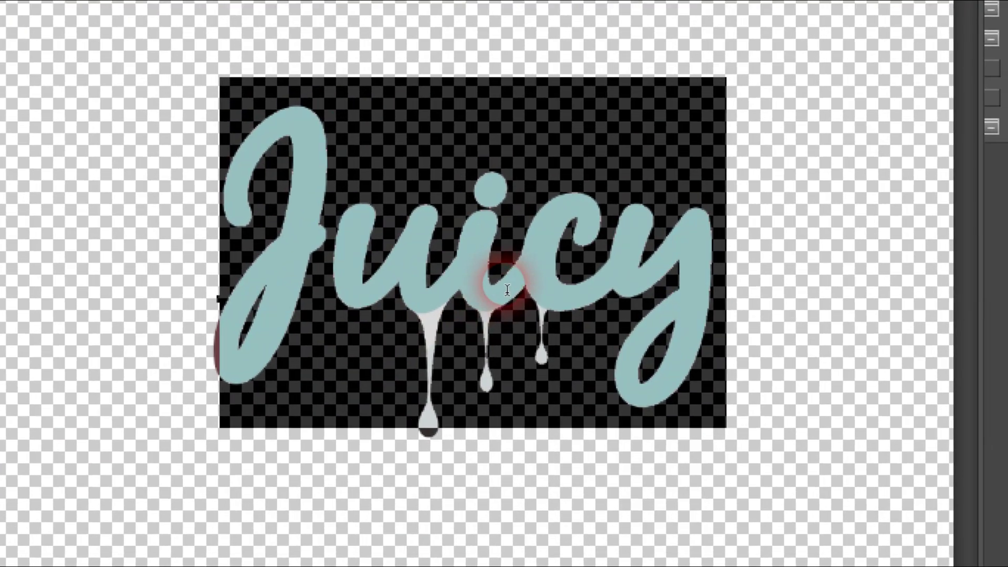
type("Senty")
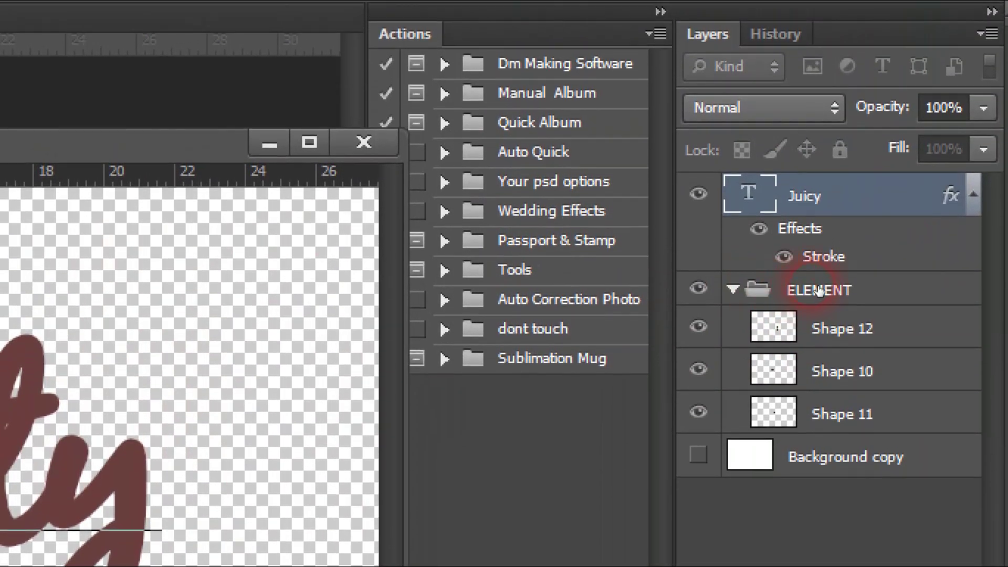
left_click(734, 286)
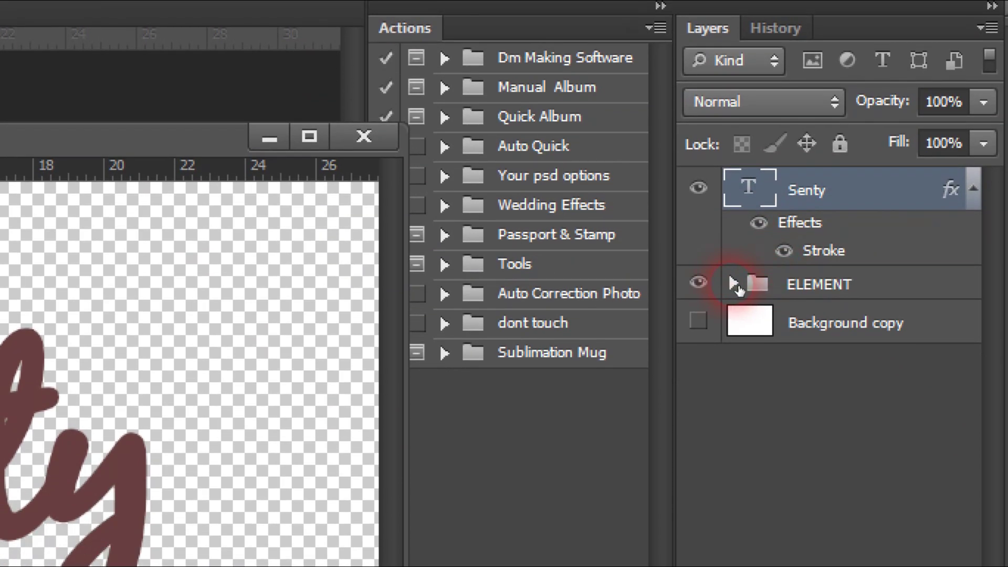
left_click(734, 286)
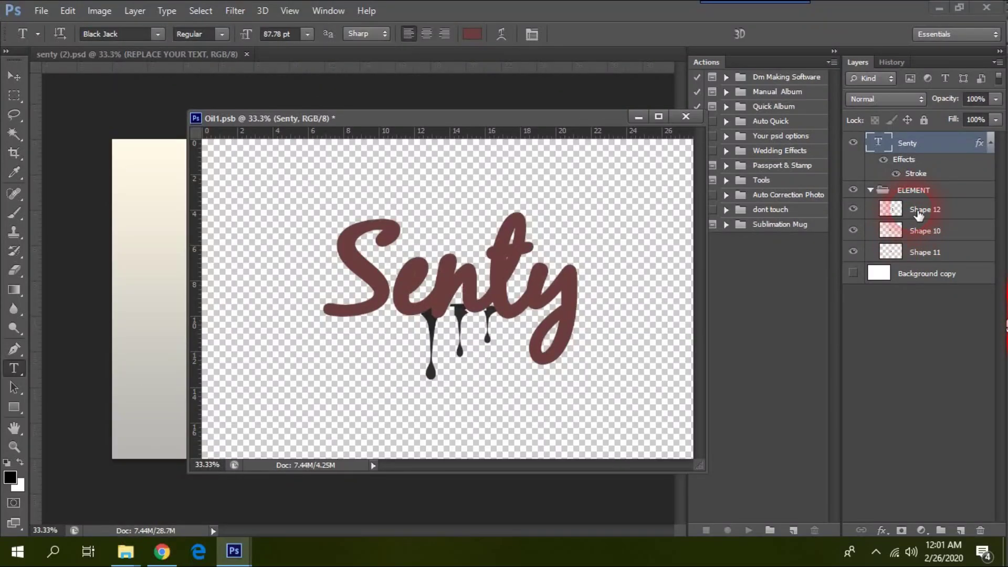
left_click(918, 213)
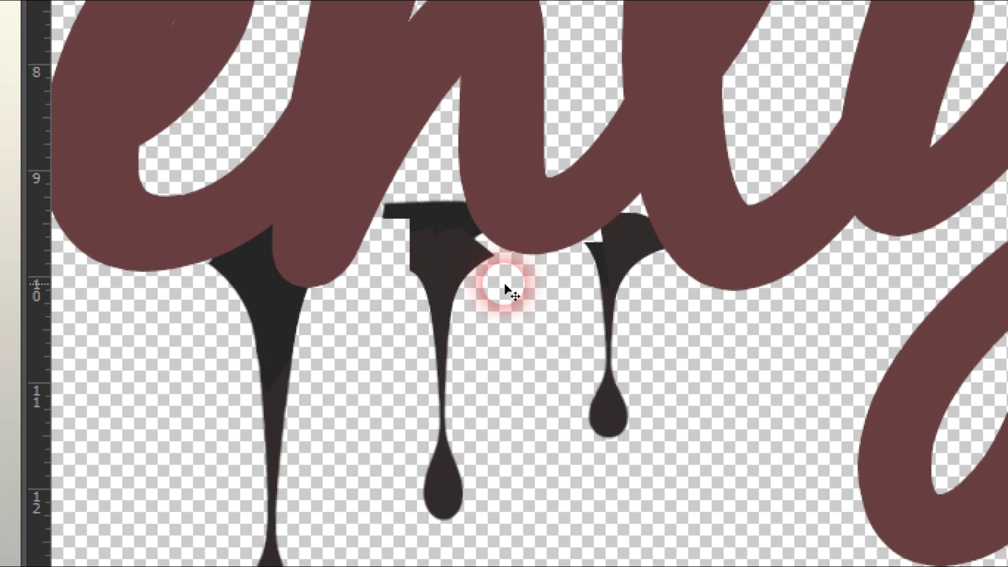
Nudge the right drip (Shape 12) down and right so it hangs under its letter
key("Right")
key("Right")
key("Right")
key("Right")
key("Right")
key("Right")
key("Right")
key("Right")
key("Down")
key("Down")
key("Down")
key("Down")
key("Down")
key("Down")
key("Down")
key("Down")
key("Down")
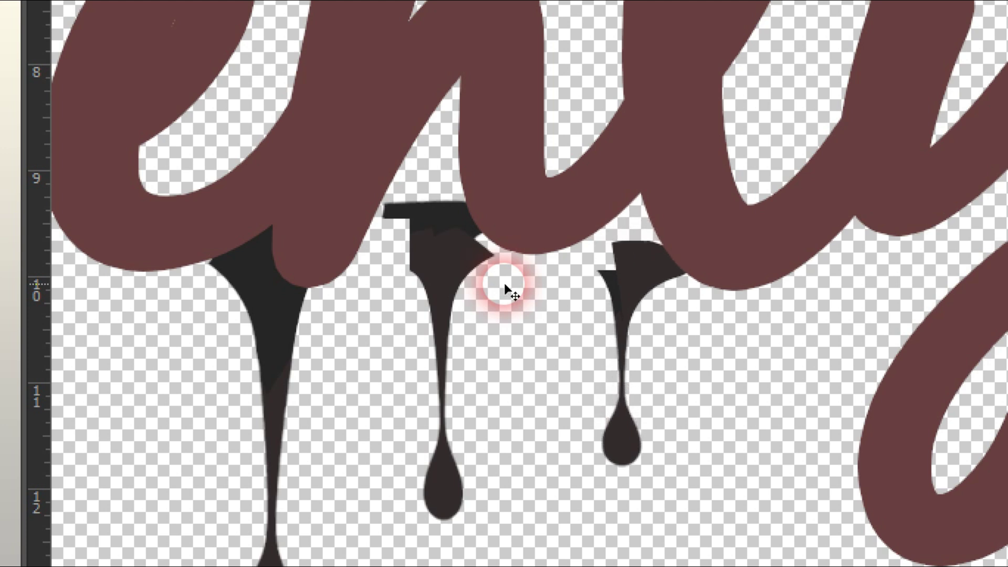
key("Down")
key("Down")
key("Down")
key("Right")
key("Right")
key("Right")
key("Right")
key("Right")
key("Right")
key("Right")
key("Right")
key("Right")
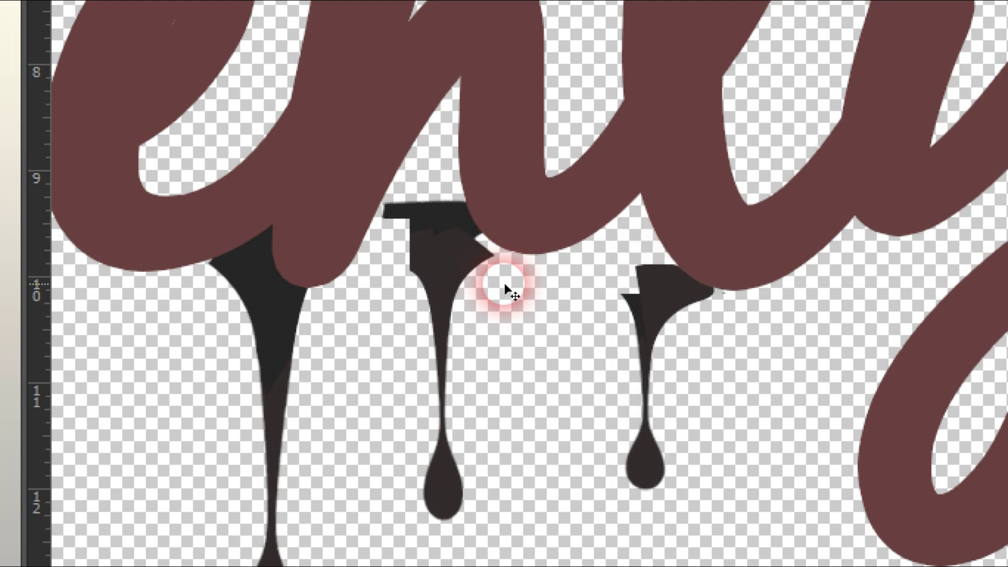
key("Right")
key("Right")
key("Right")
key("Right")
key("Right")
key("Right")
key("Right")
key("Right")
key("Right")
key("Right")
key("Right")
key("Right")
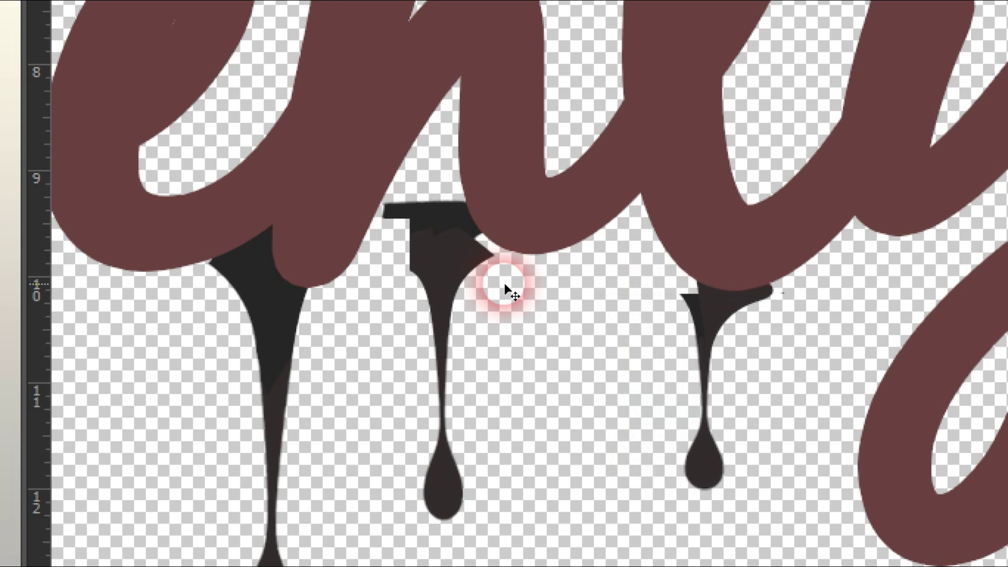
key("Right")
key("Right")
key("Right")
key("Right")
key("Right")
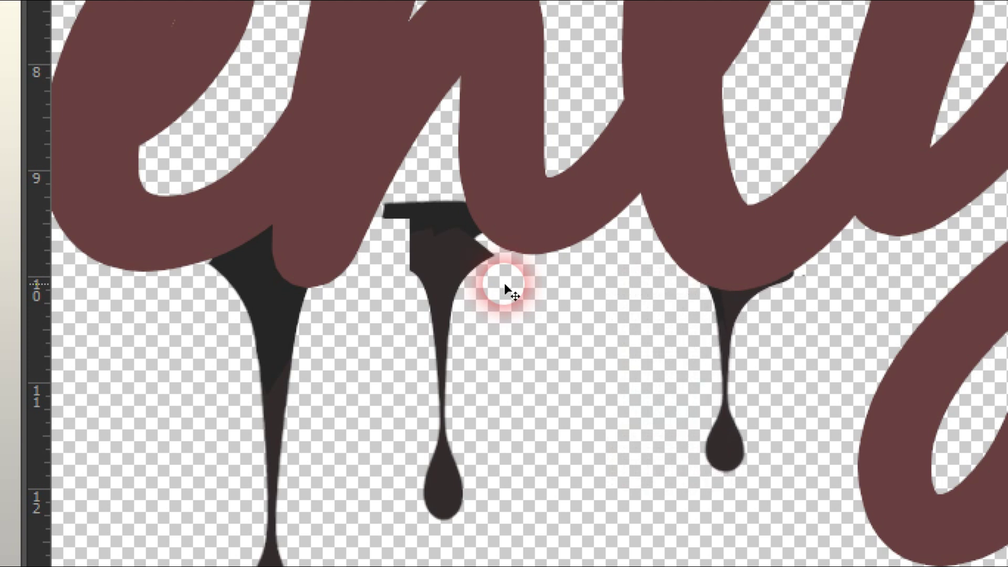
key("Left")
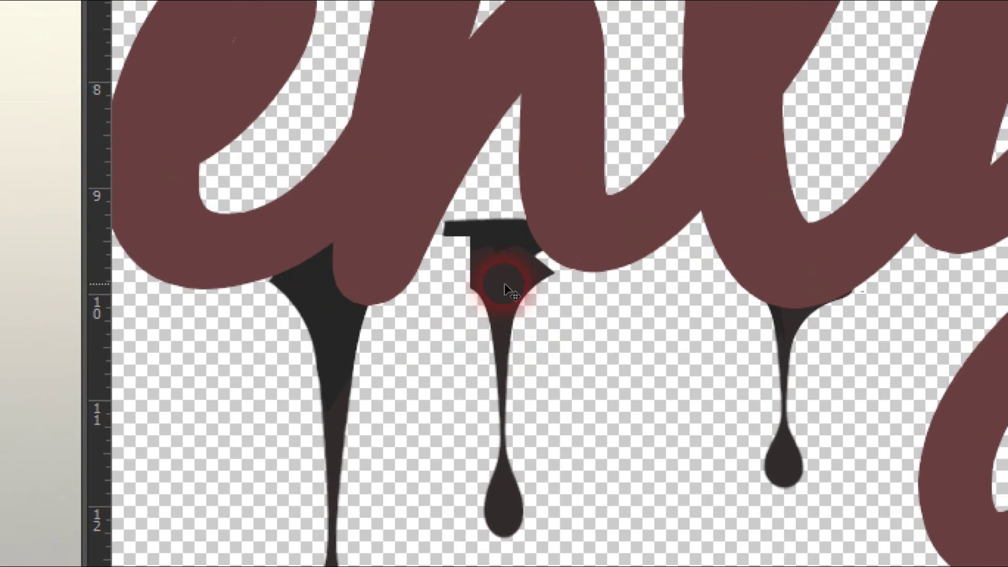
Select the middle drip, Shape 11, and shift it right under the lettering
right_click(505, 288)
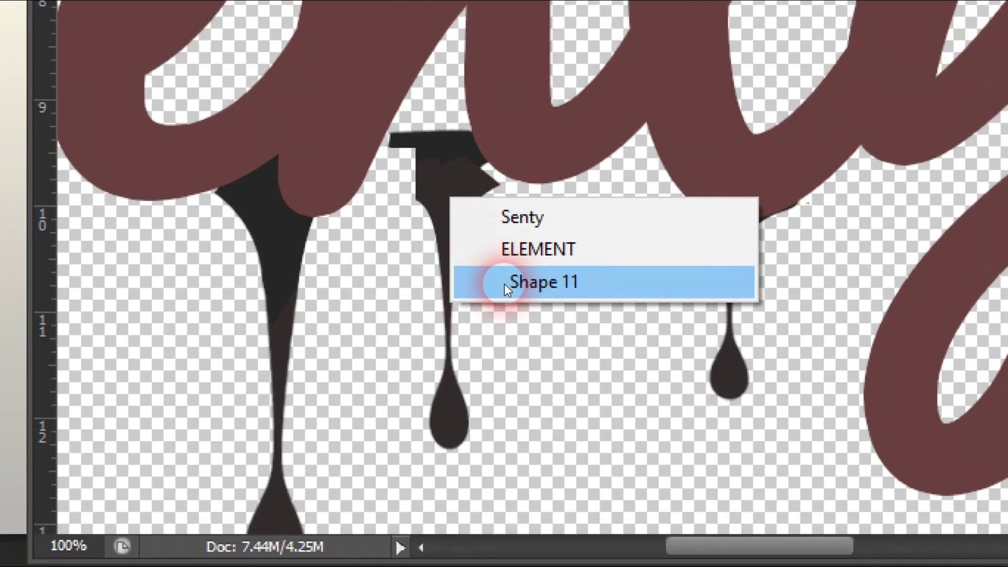
left_click(505, 286)
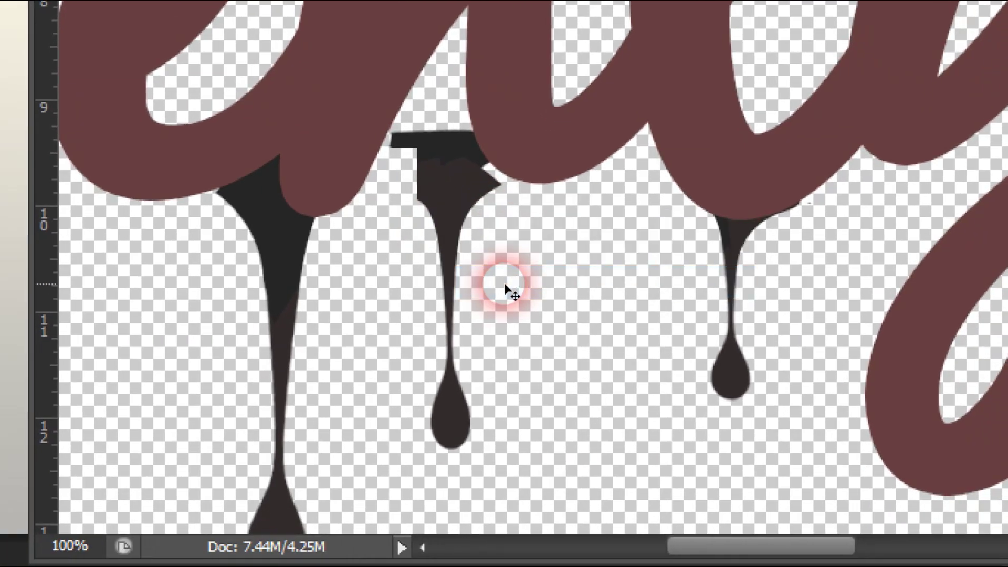
key("shift+Right")
key("shift+Right")
key("shift+Right")
key("shift+Right")
key("shift+Right")
key("shift+Right")
key("shift+Right")
key("shift+Right")
key("shift+Right")
key("shift+Right")
key("shift+Right")
key("shift+Right")
key("shift+Right")
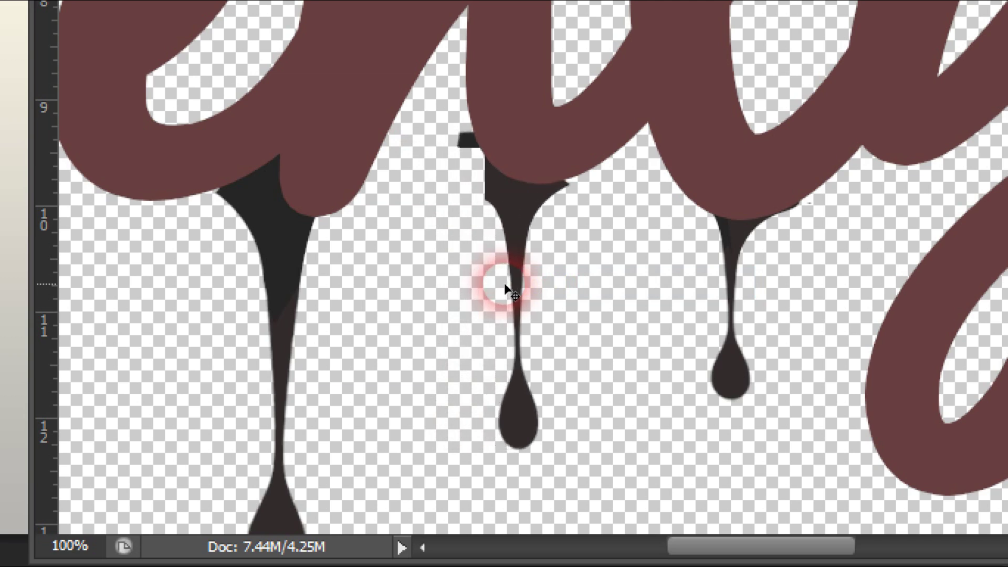
key("shift+Right")
key("shift+Right")
key("shift+Right")
key("Right")
key("Right")
key("Right")
key("Right")
key("Right")
key("Right")
key("Right")
key("Right")
key("Right")
key("Right")
key("Right")
key("Right")
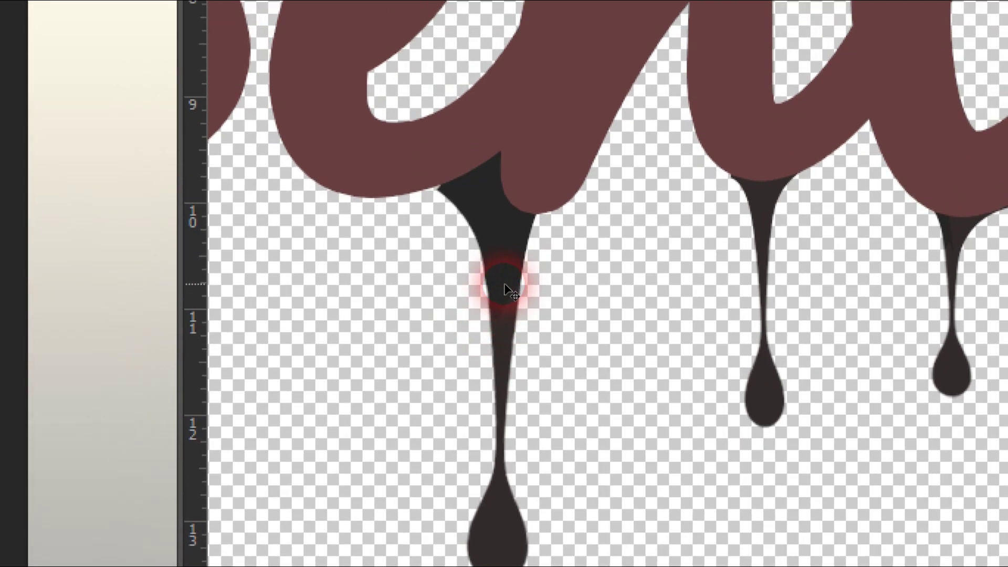
Select the long left drip, Shape 10, and nudge it slightly left
right_click(505, 285)
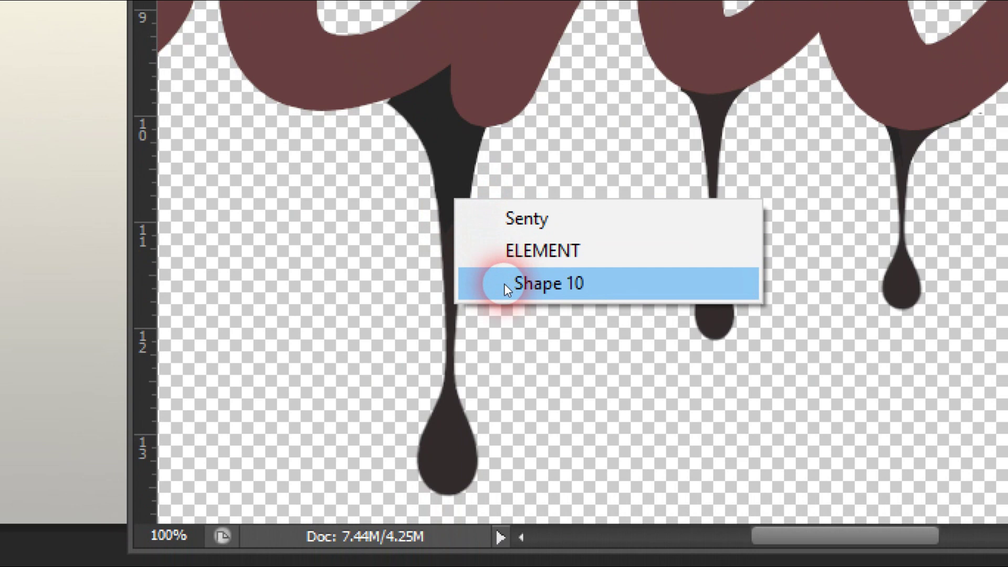
left_click(505, 286)
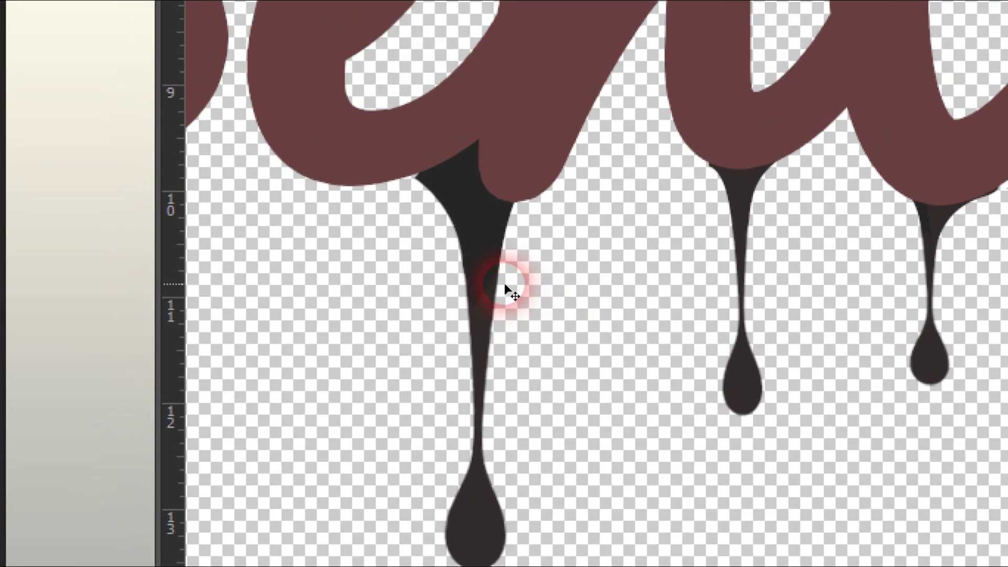
key("Left")
key("Left")
key("Left")
key("Left")
key("Left")
key("Left")
key("Left")
key("Left")
key("Left")
key("Left")
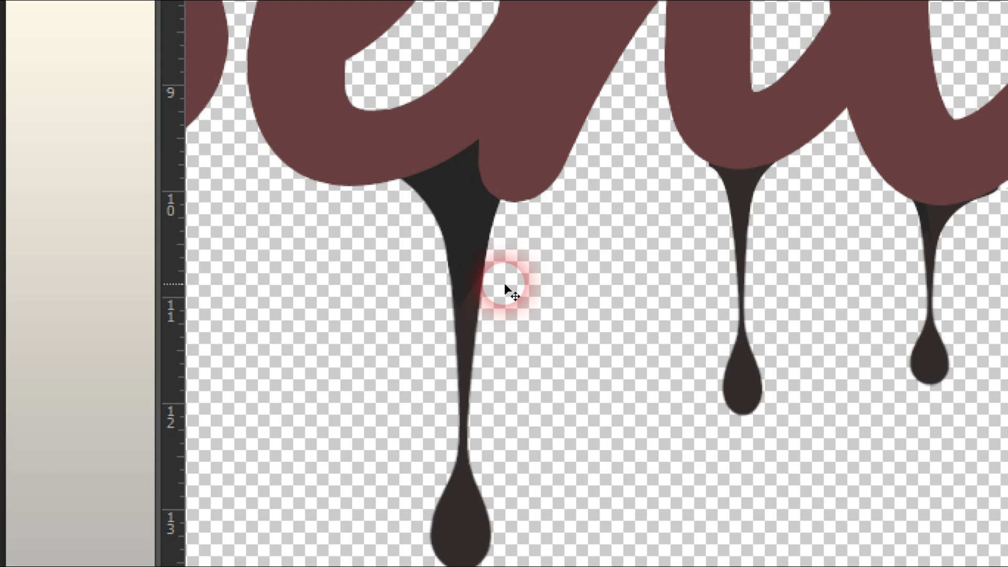
key("ctrl+minus")
key("ctrl+minus")
key("ctrl+minus")
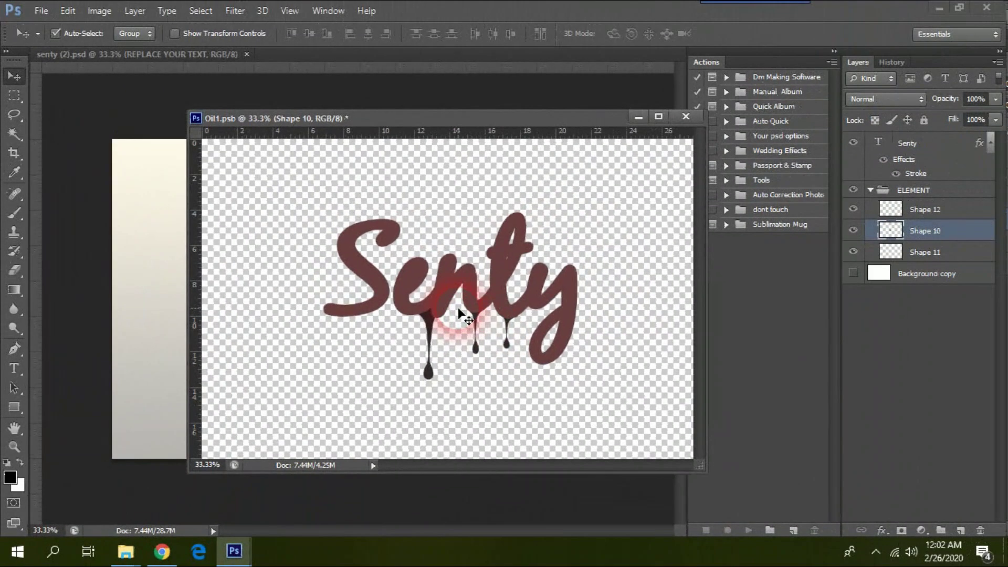
Save Oil1.psb to update senty (2).psd, then dock its window back as a tab
key("ctrl+minus")
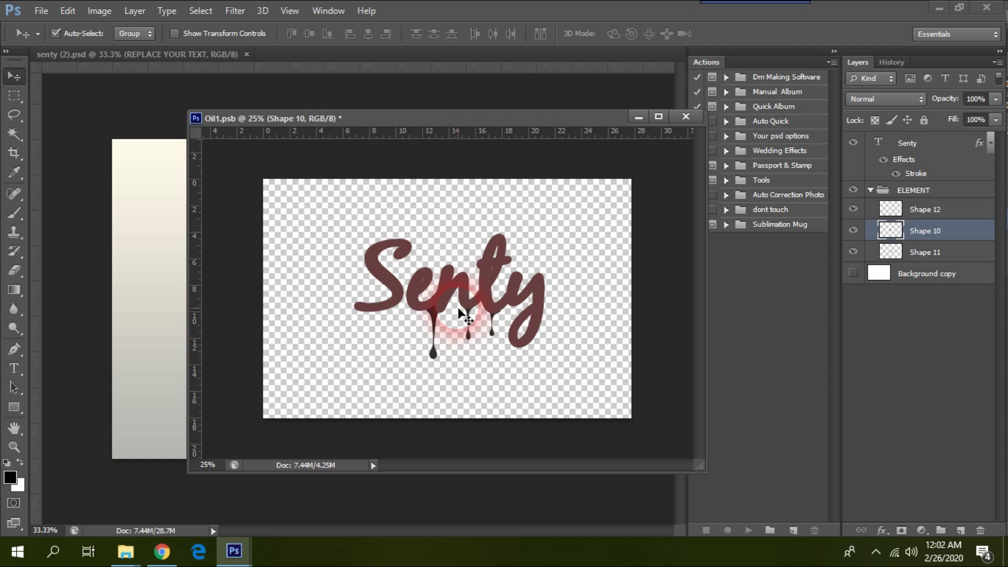
key("ctrl+s")
mouse_move(371, 120)
left_mouse_down()
mouse_move(424, 395)
mouse_move(686, 126)
left_mouse_up()
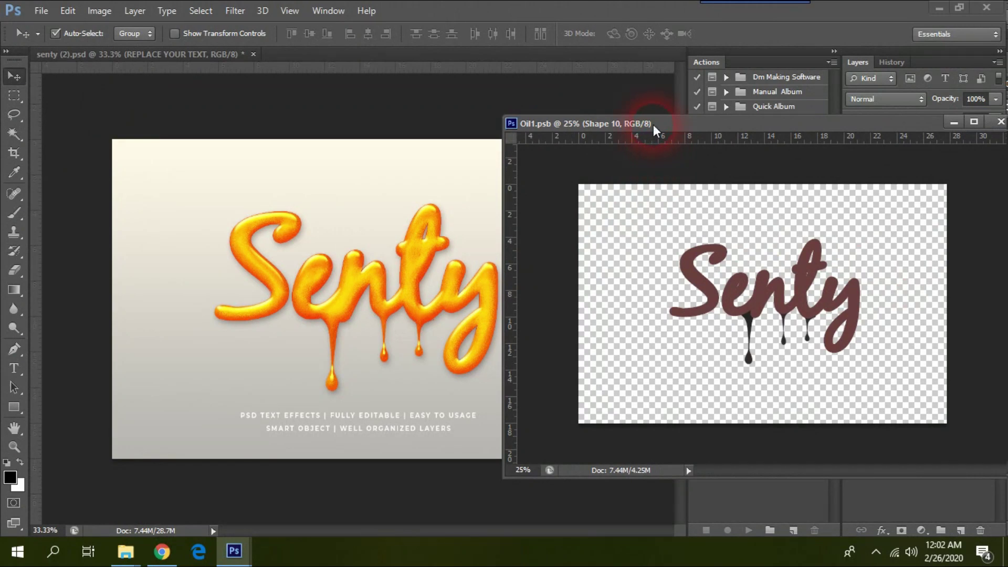
left_click_drag(653, 126, 486, 168)
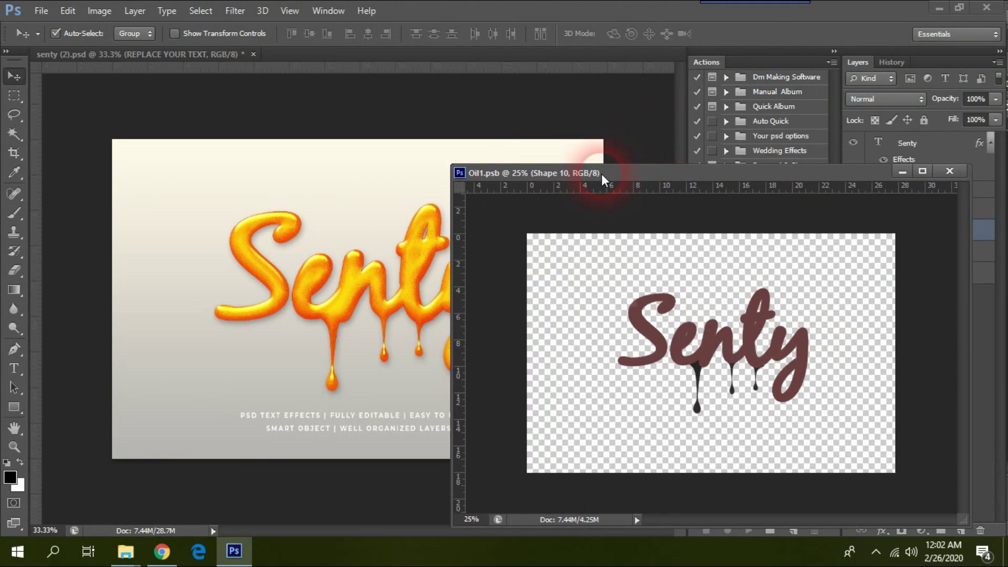
left_click_drag(607, 172, 383, 126)
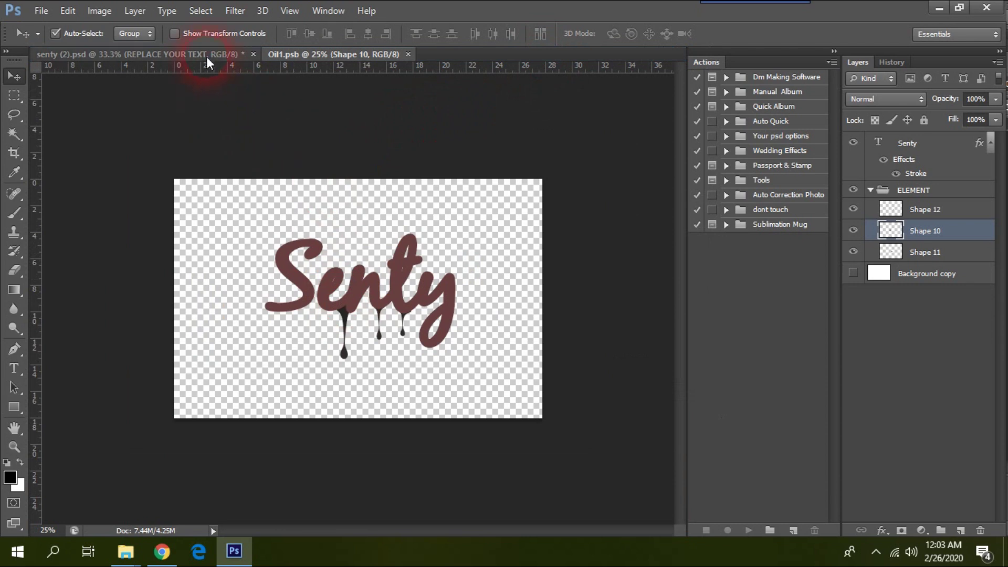
Hide the TEXT group in senty (2).psd to remove the caption lines
left_click(208, 54)
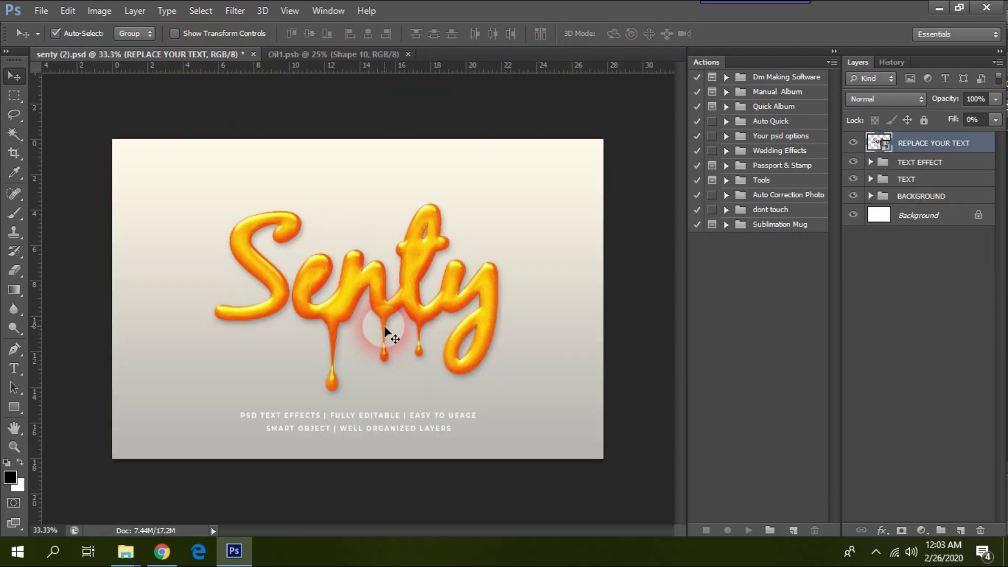
key("ctrl+plus")
scroll(374, 414, "down", 3)
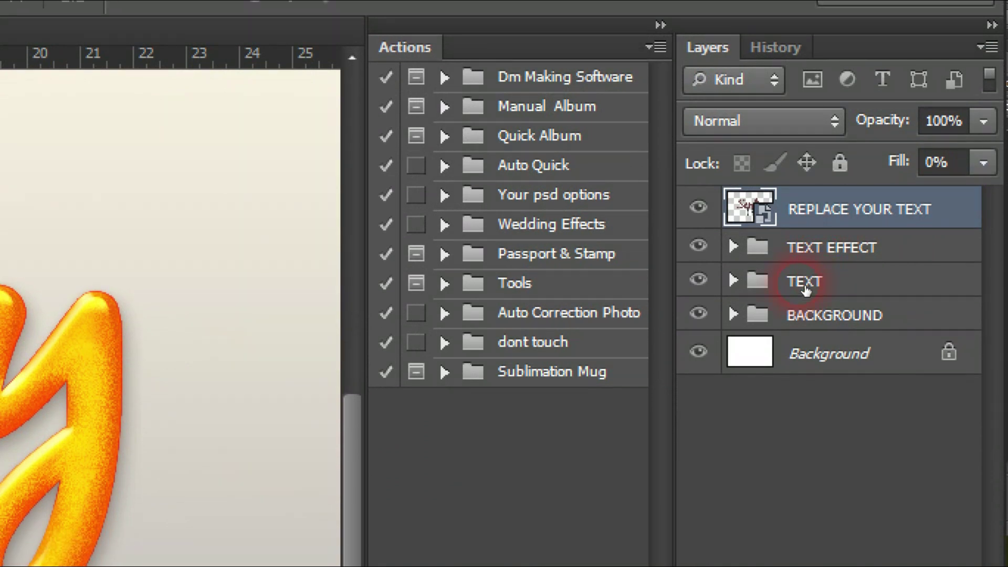
left_click(703, 286)
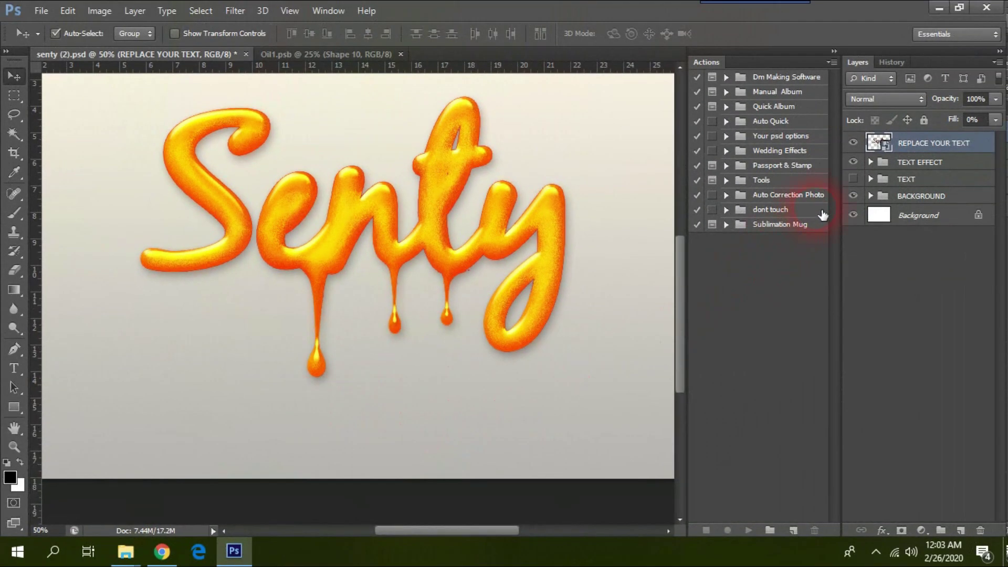
left_click(854, 180)
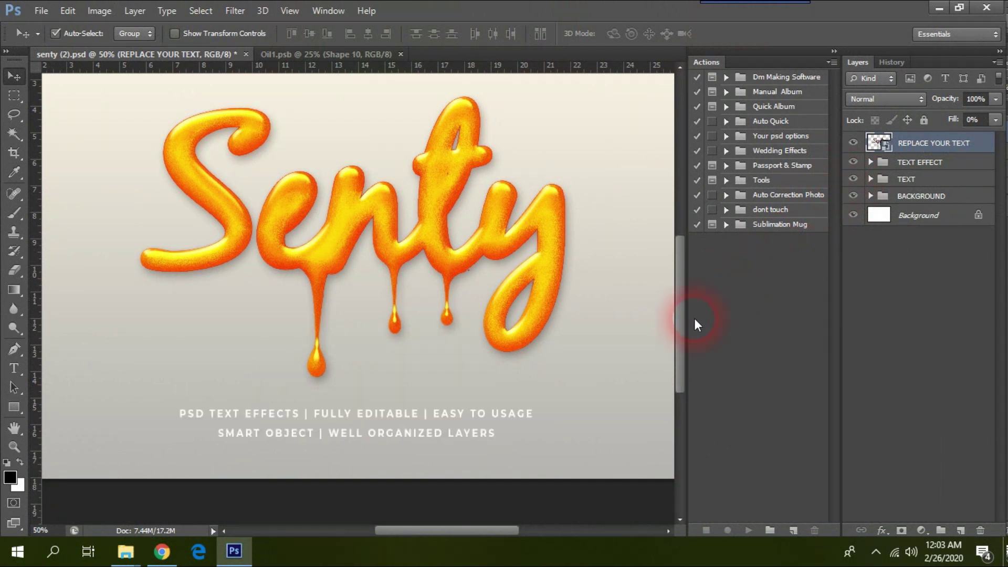
left_click(853, 180)
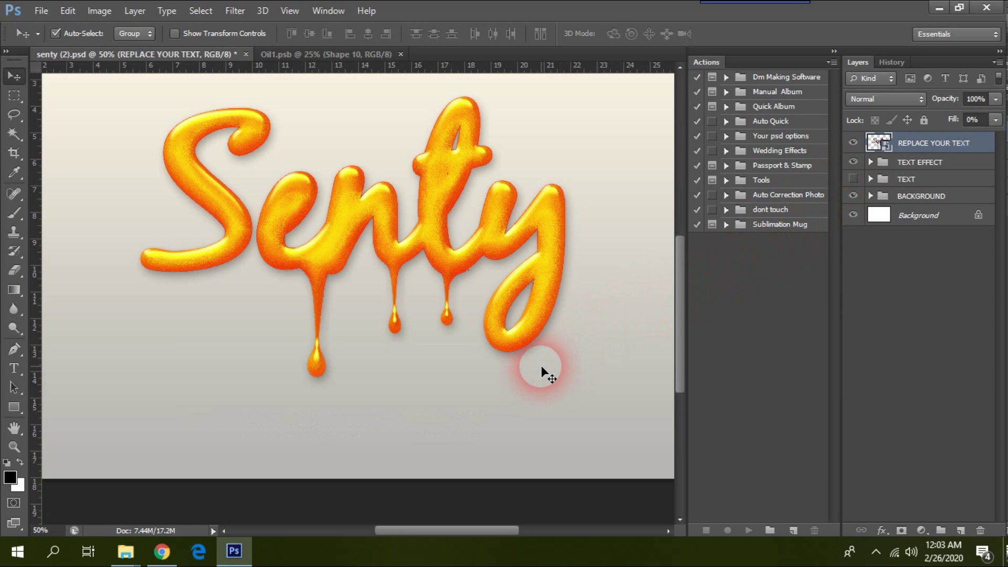
key("ctrl+minus")
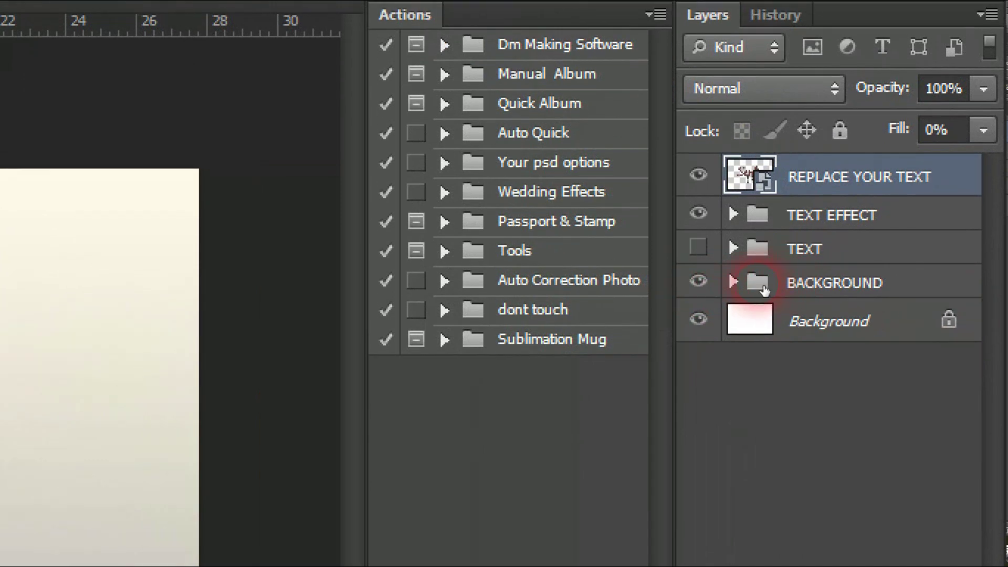
Hide the BACKGROUND group, white Background and REPLACE YOUR TEXT layers for transparency
left_click(699, 263)
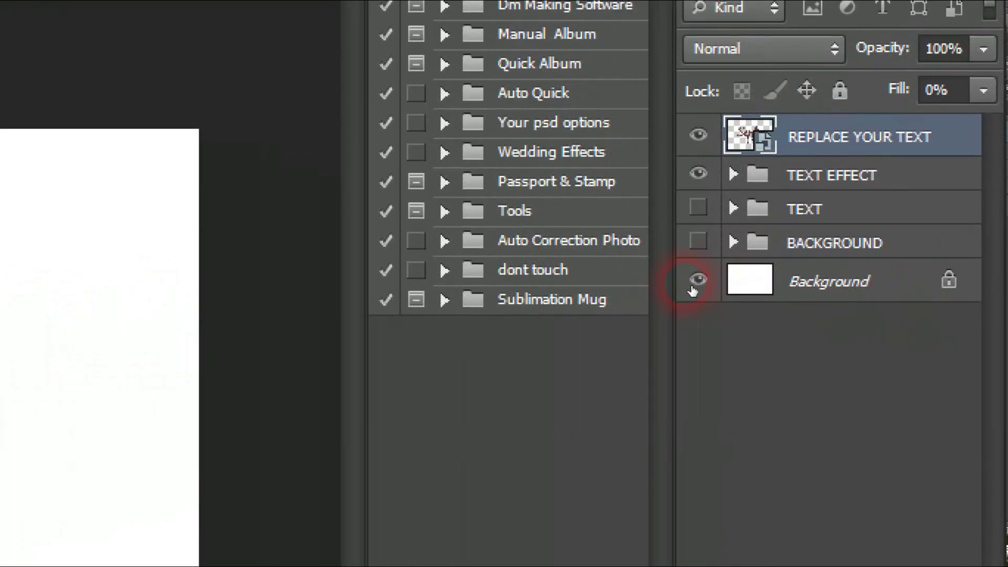
left_click(698, 268)
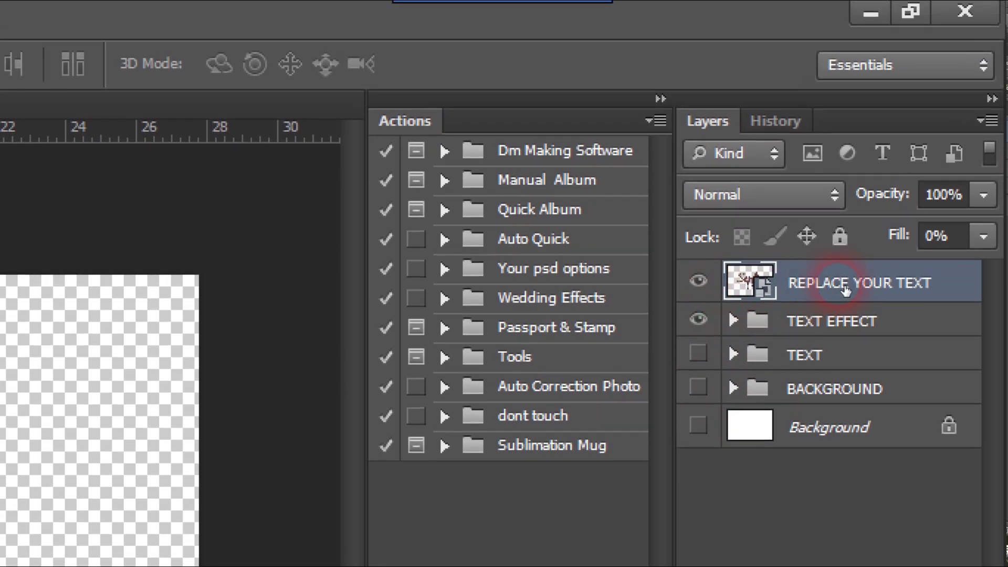
left_click(703, 285)
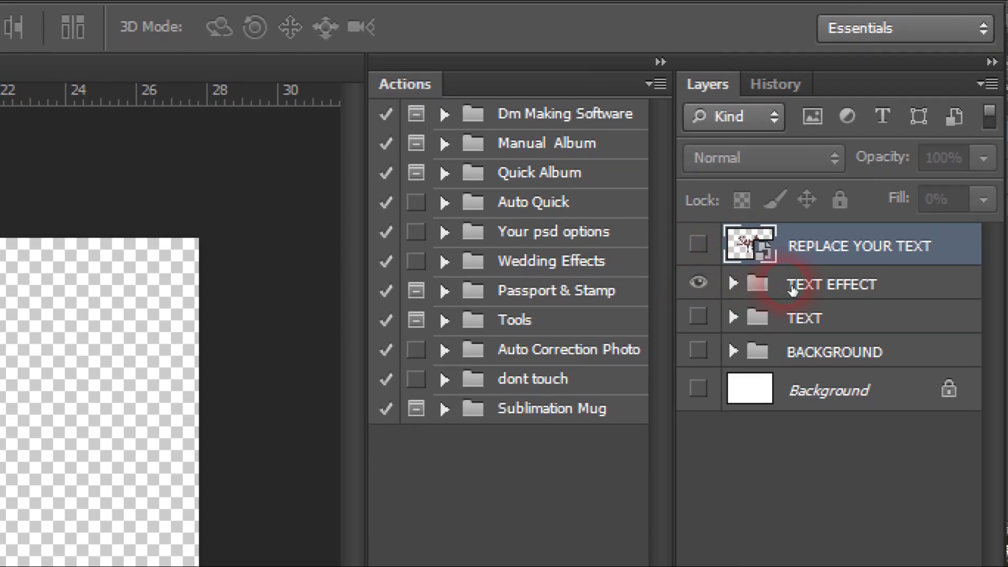
Move the TEXT EFFECT group slightly left and up on the canvas
left_click(788, 320)
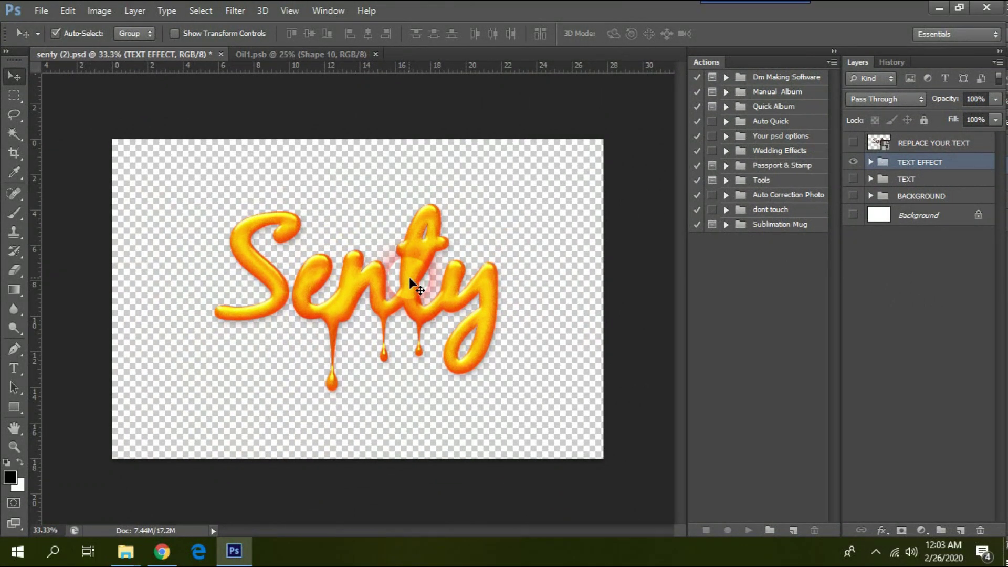
mouse_move(410, 282)
left_mouse_down()
mouse_move(458, 313)
mouse_move(390, 258)
left_mouse_up()
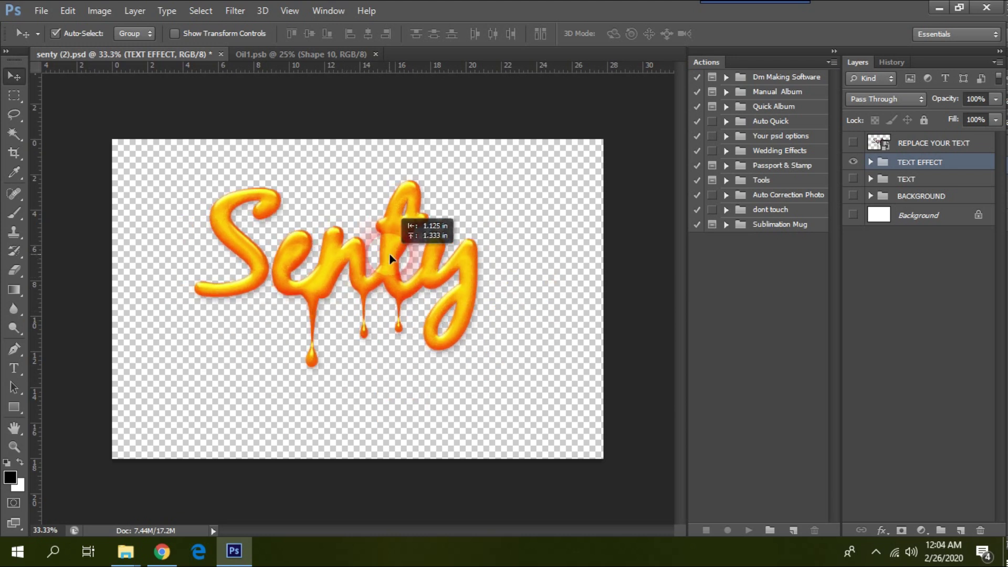
left_click_drag(392, 258, 394, 257)
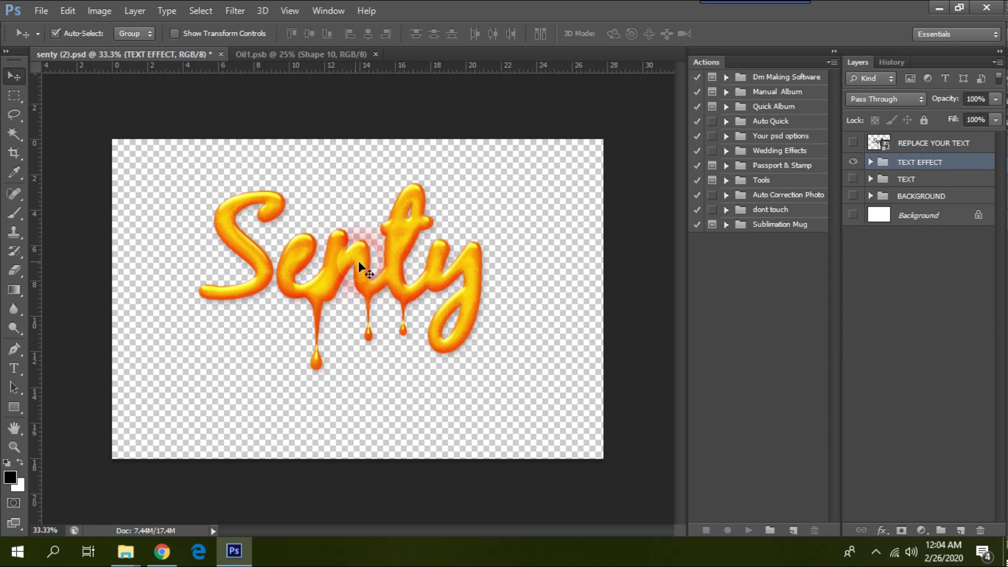
left_click(126, 557)
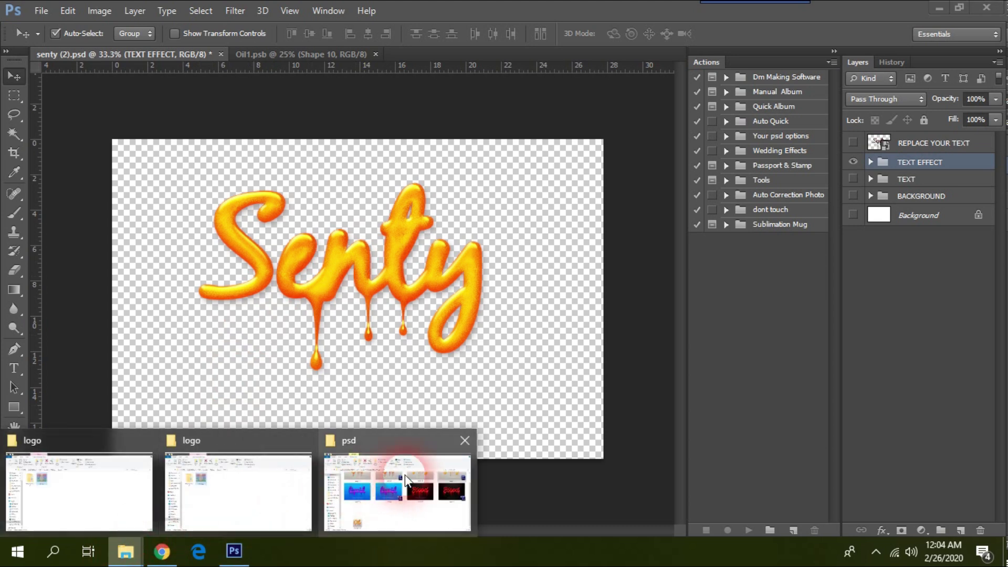
left_click(407, 476)
left_click(500, 234)
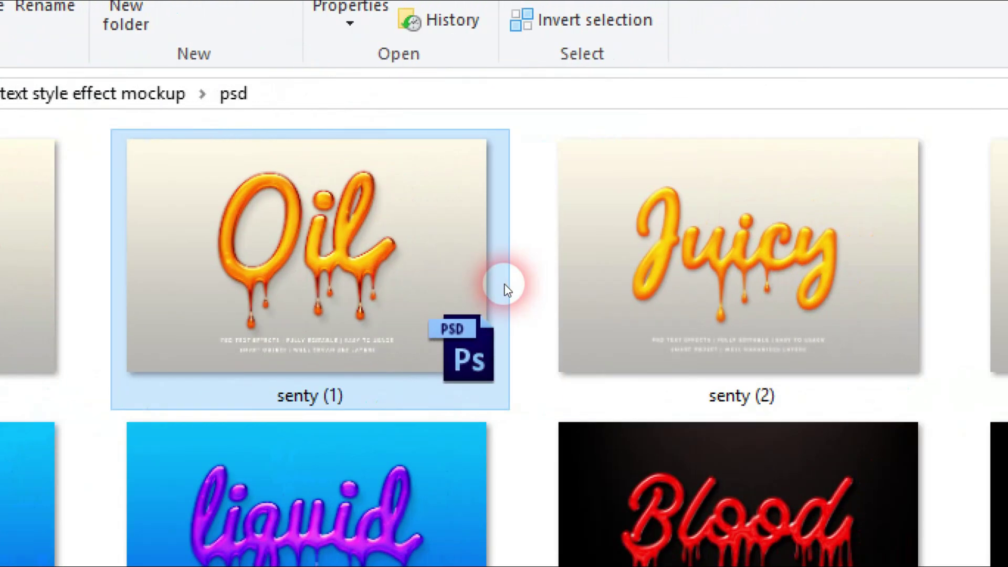
left_click(504, 286)
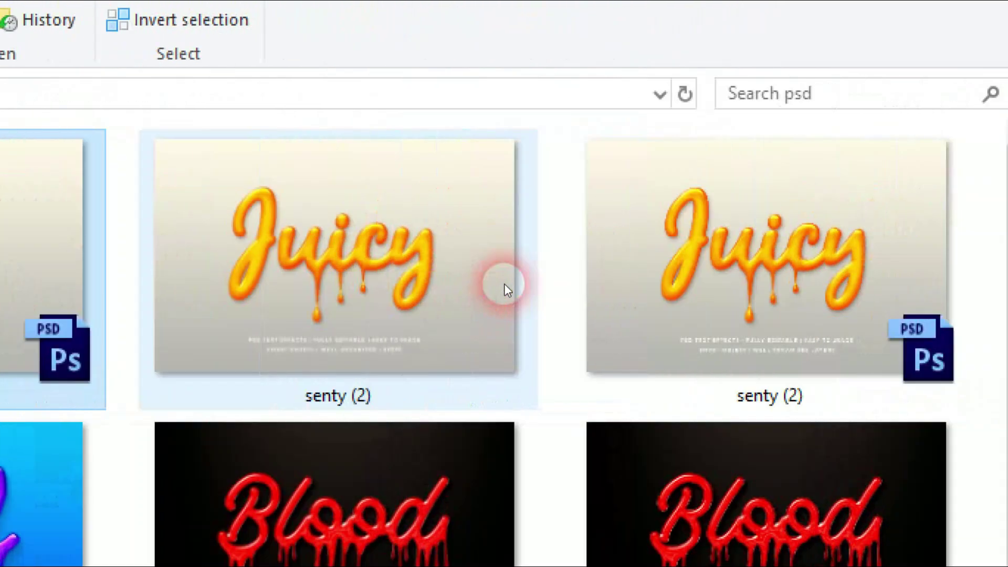
left_click(637, 286)
left_click(504, 284)
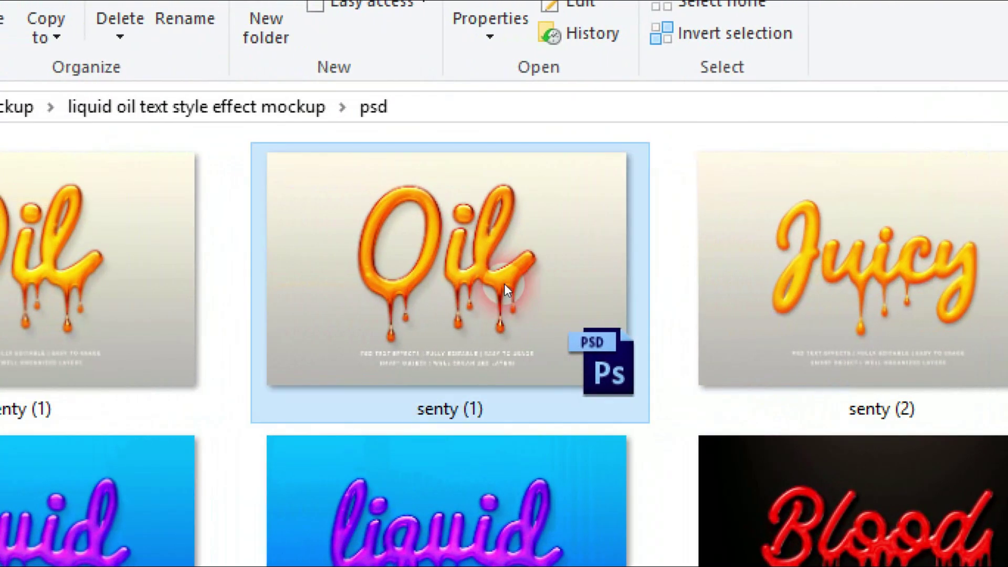
left_click(505, 284)
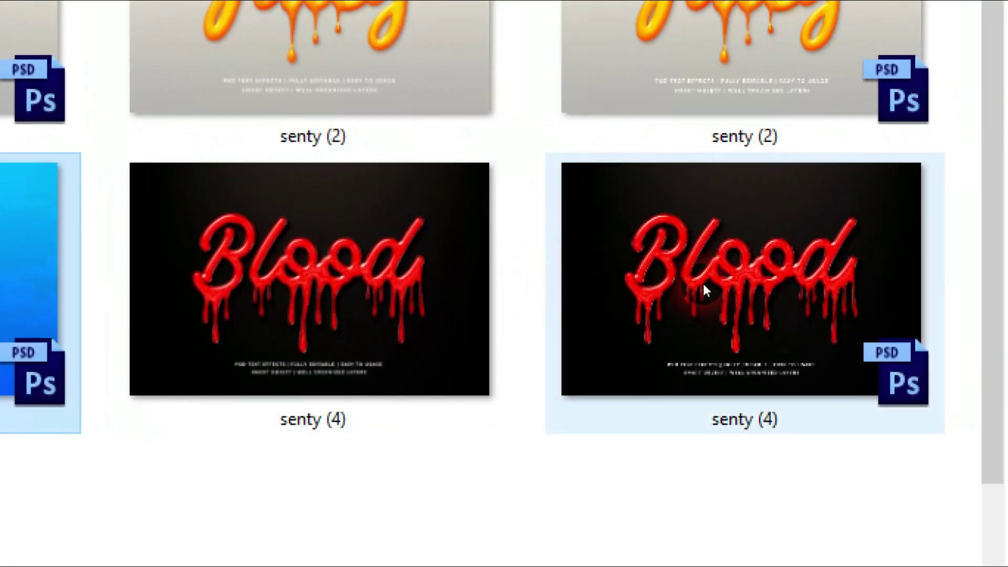
left_click(704, 286)
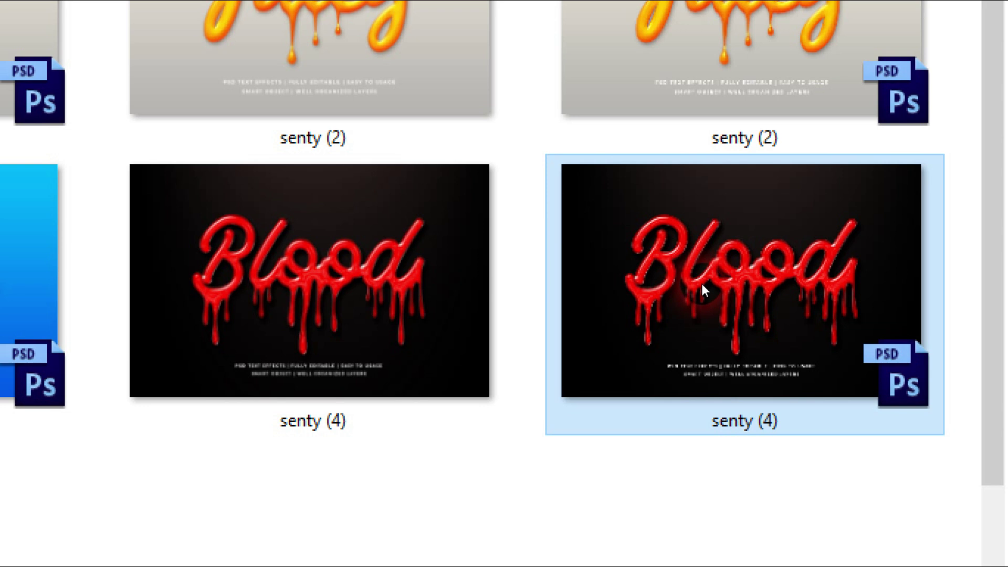
left_click(504, 284)
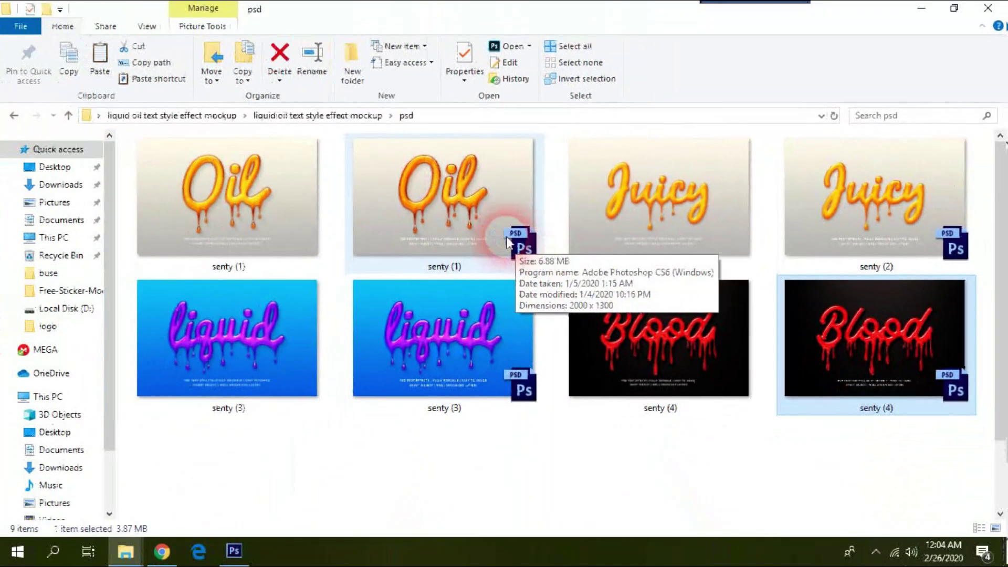
double_click(507, 241)
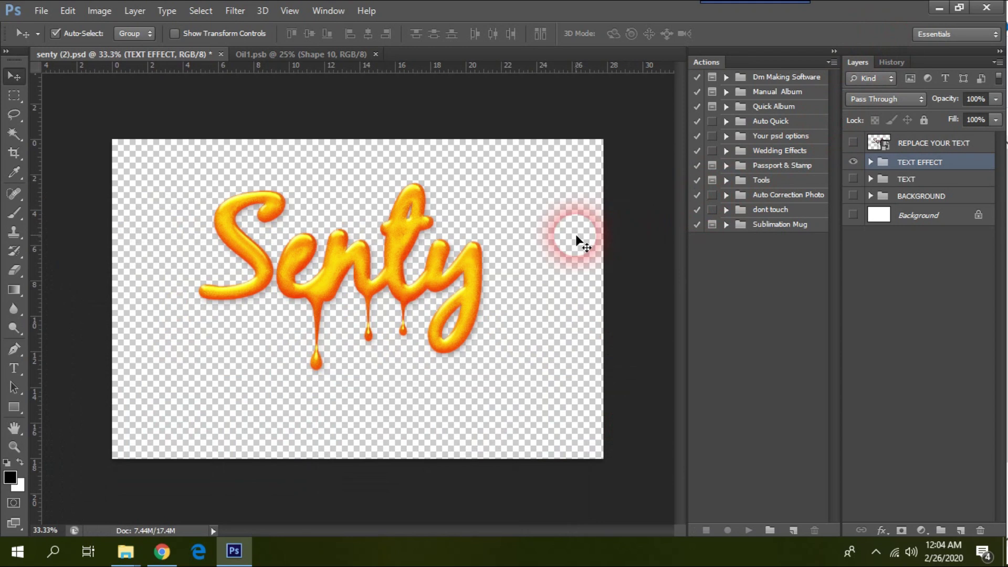